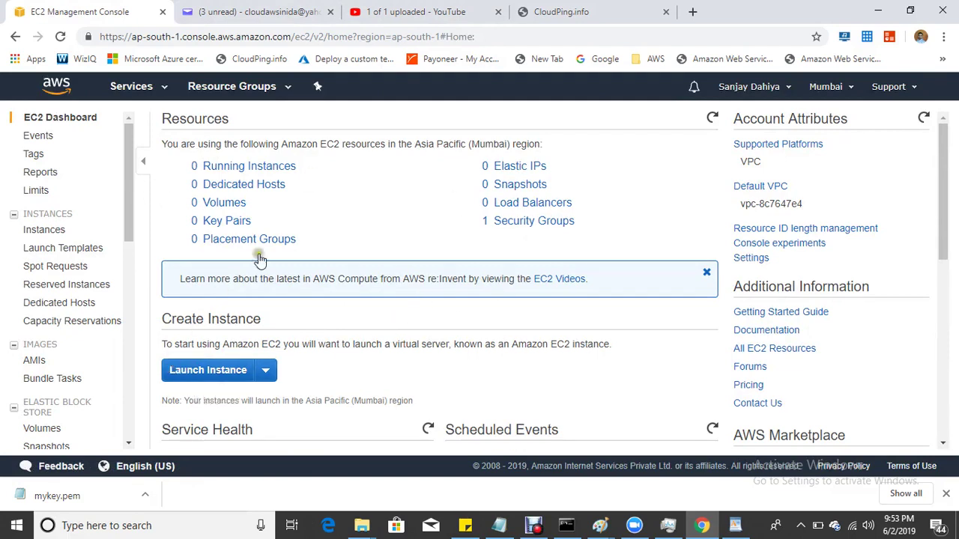
Step: Start launching a new EC2 instance and choose the Red Hat Enterprise Linux 7.5 (HVM), SSD Volume Type image
click(222, 376)
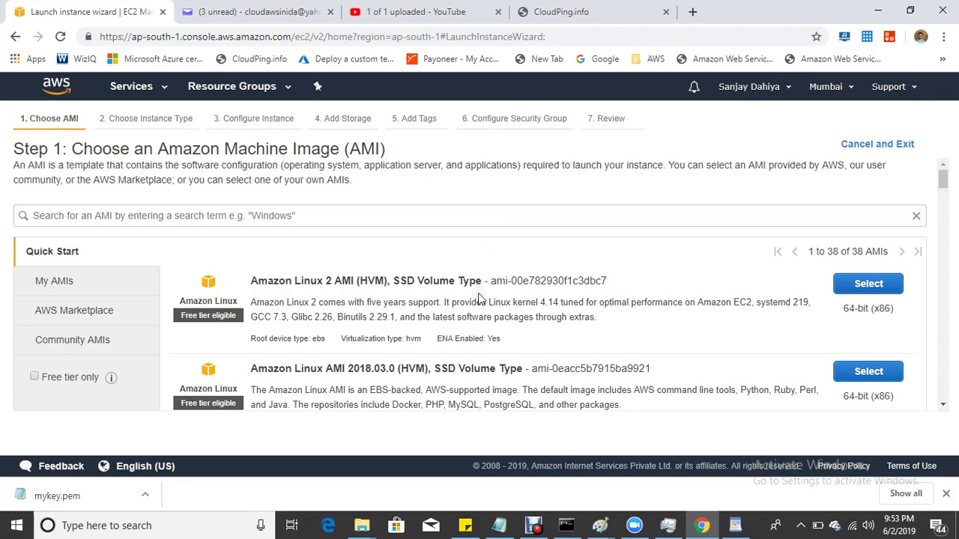
scroll(480, 298, down, 1)
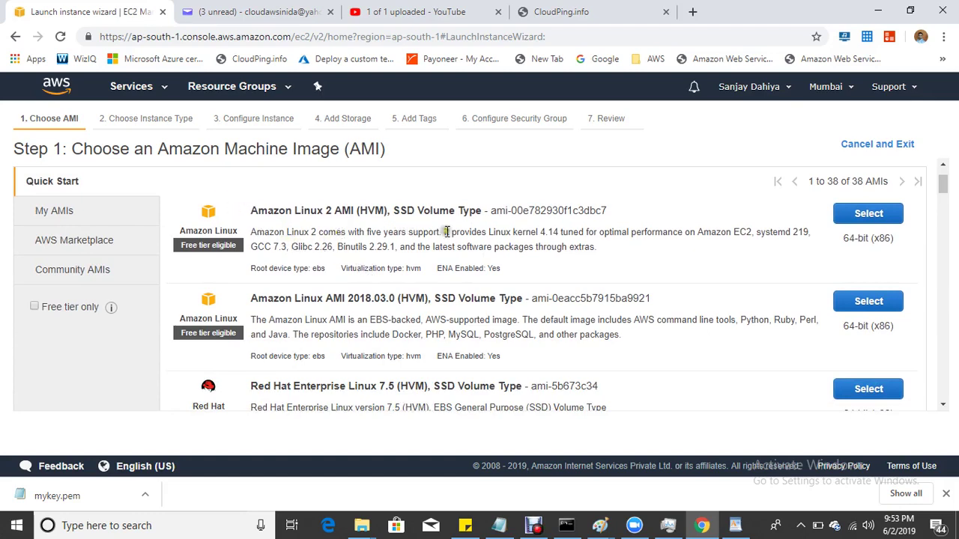
scroll(462, 234, down, 2)
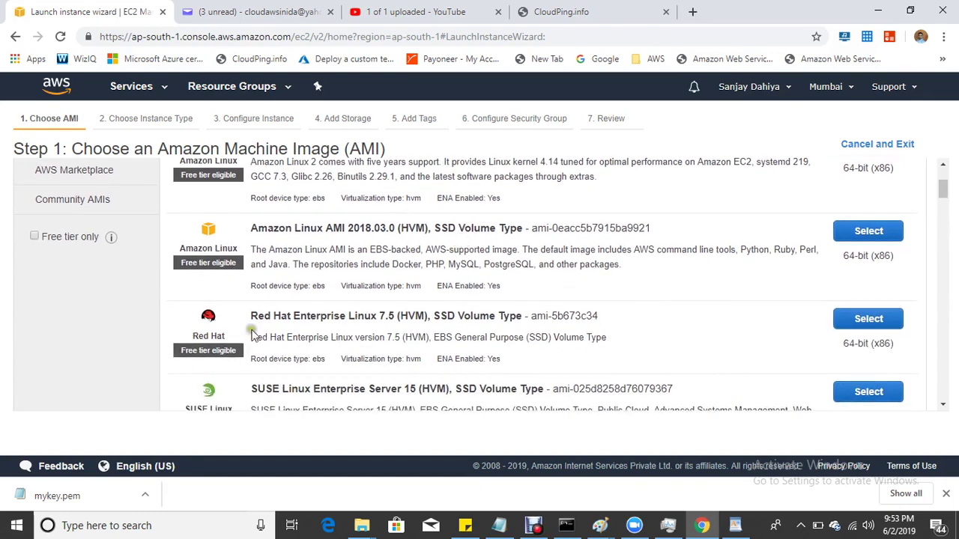
scroll(333, 335, down, 1)
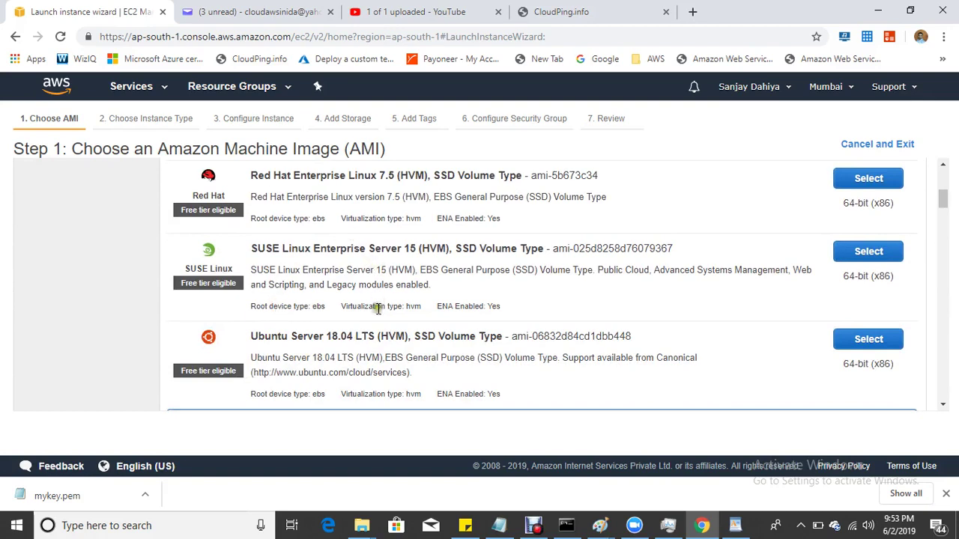
scroll(372, 308, down, 2)
scroll(426, 266, down, 2)
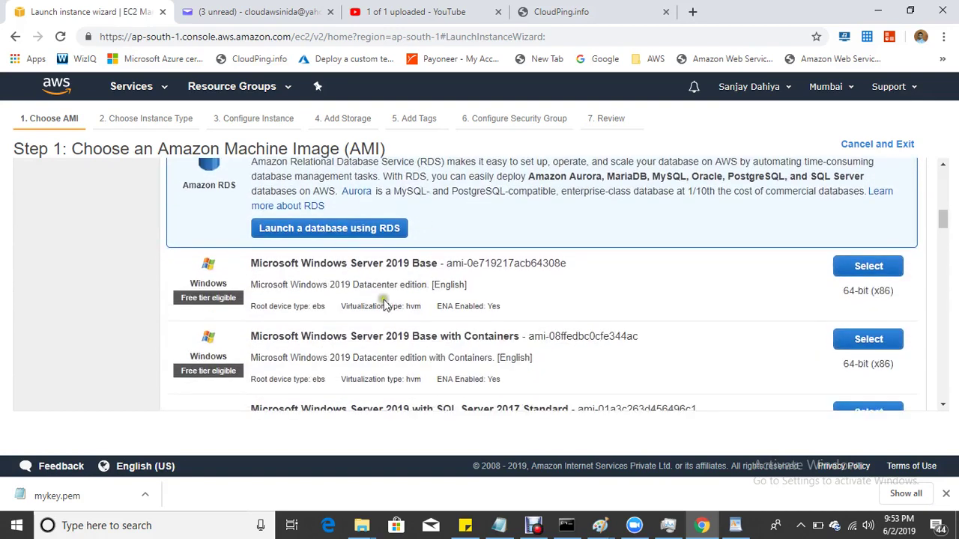
scroll(358, 282, up, 4)
scroll(358, 281, up, 2)
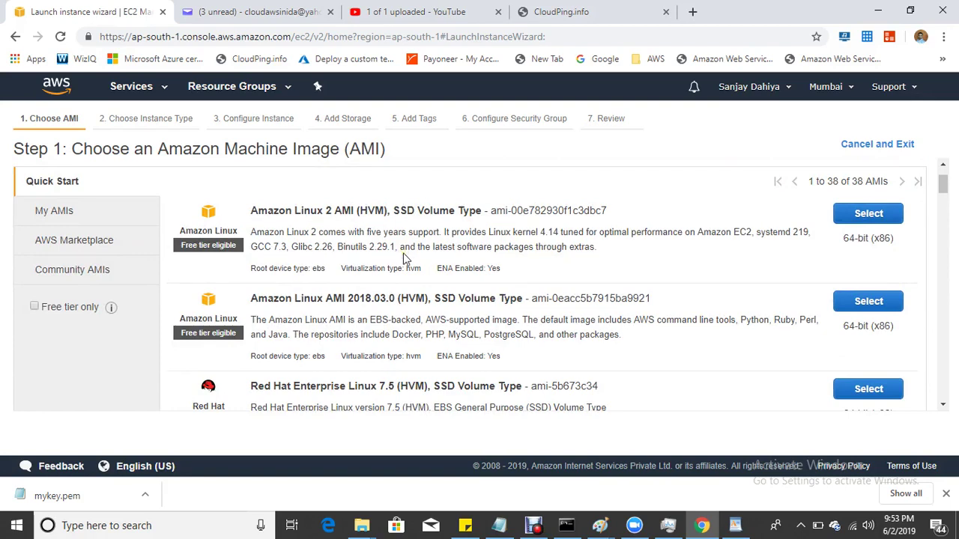
scroll(467, 276, down, 1)
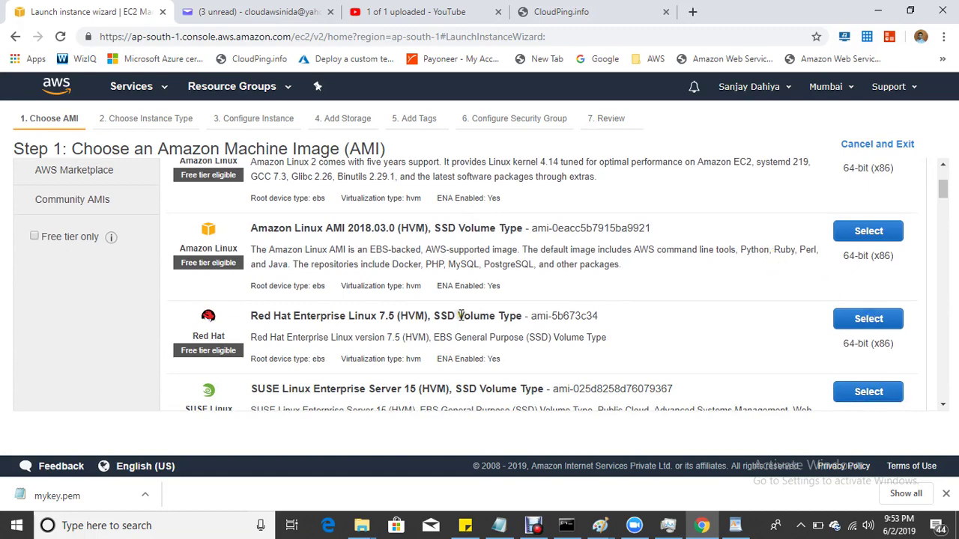
scroll(461, 316, down, 5)
scroll(460, 316, up, 4)
scroll(461, 316, up, 2)
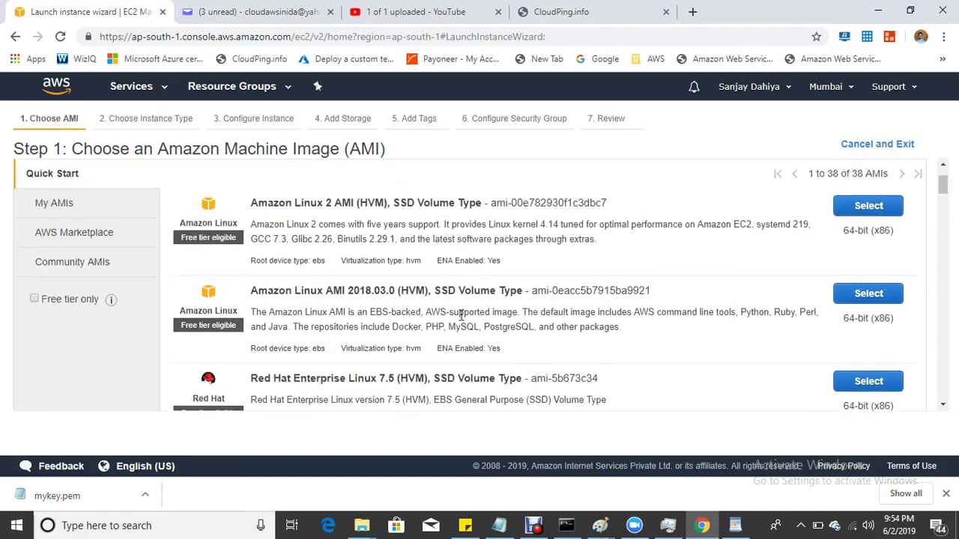
scroll(460, 316, down, 1)
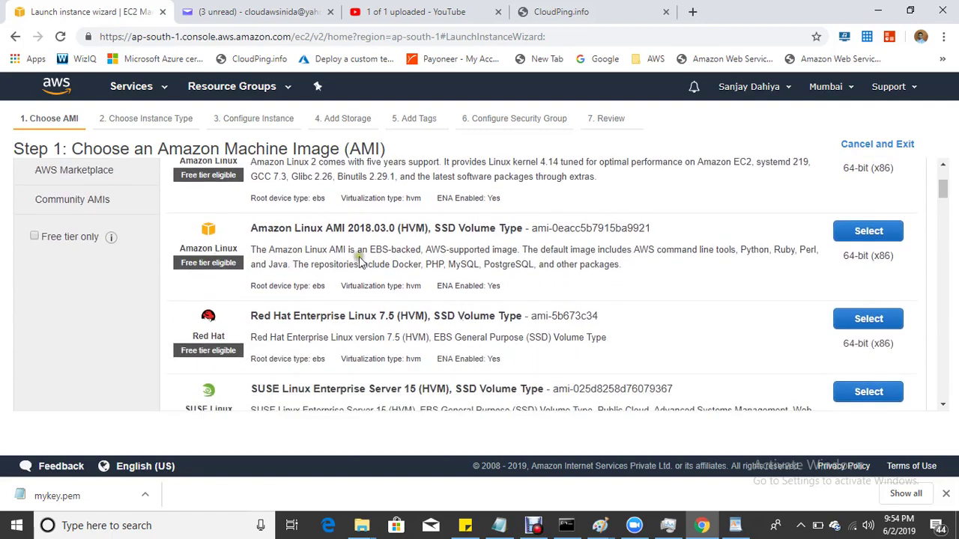
click(868, 320)
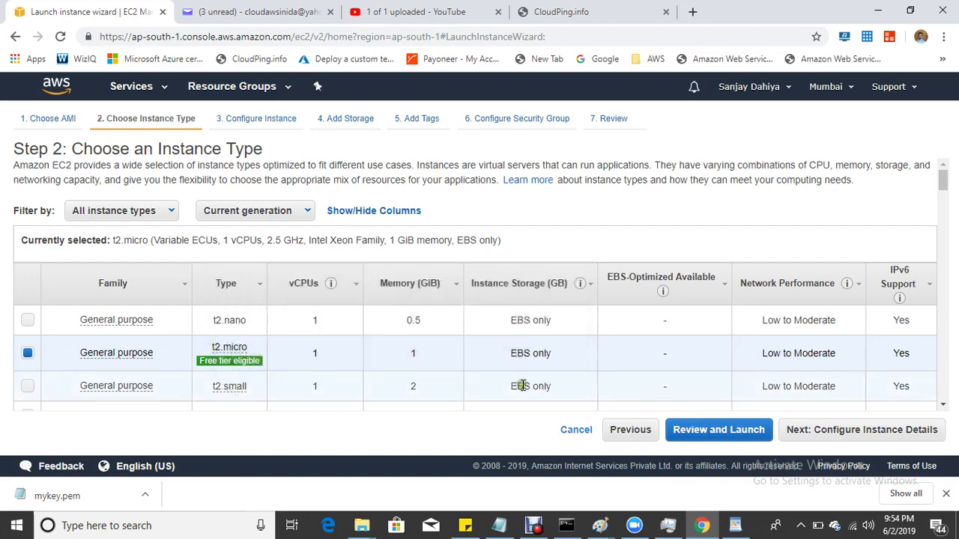
Step: Review the available instance types, keep the free-tier t2.micro selected, and proceed to the instance details
click(404, 357)
scroll(352, 352, down, 1)
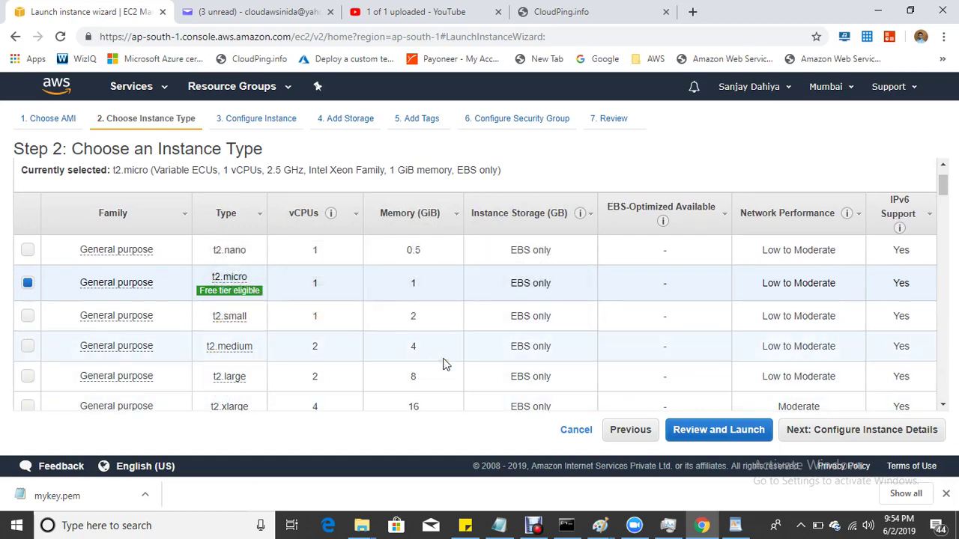
scroll(442, 363, down, 1)
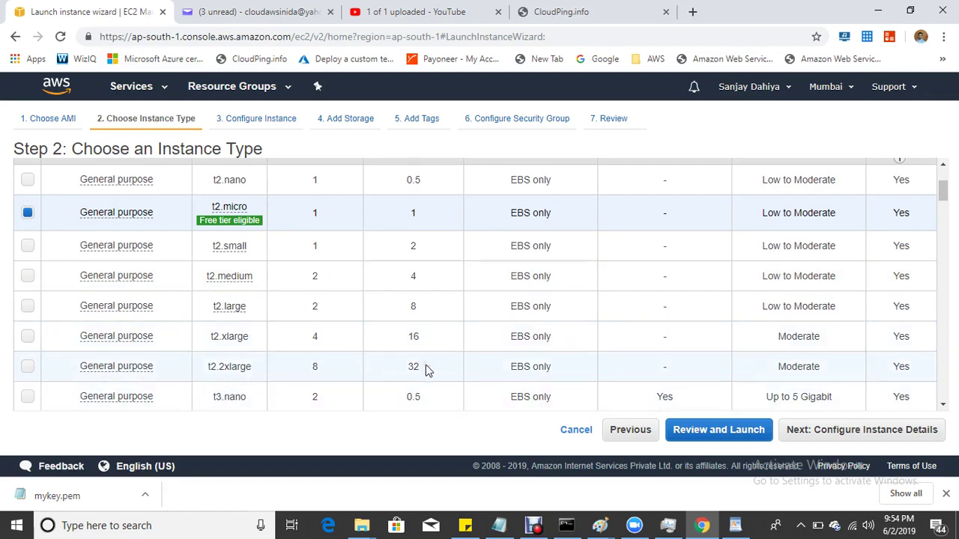
scroll(425, 370, down, 3)
scroll(425, 370, up, 5)
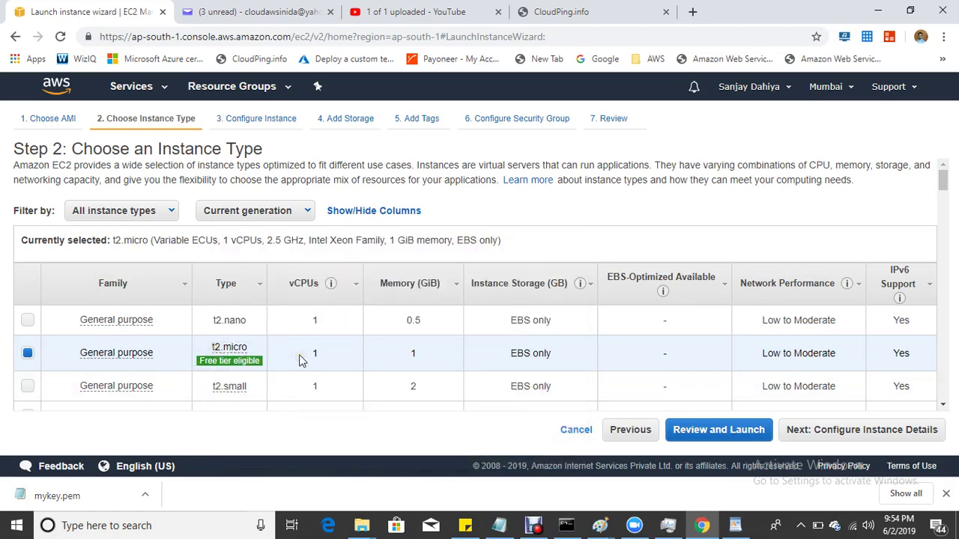
click(863, 427)
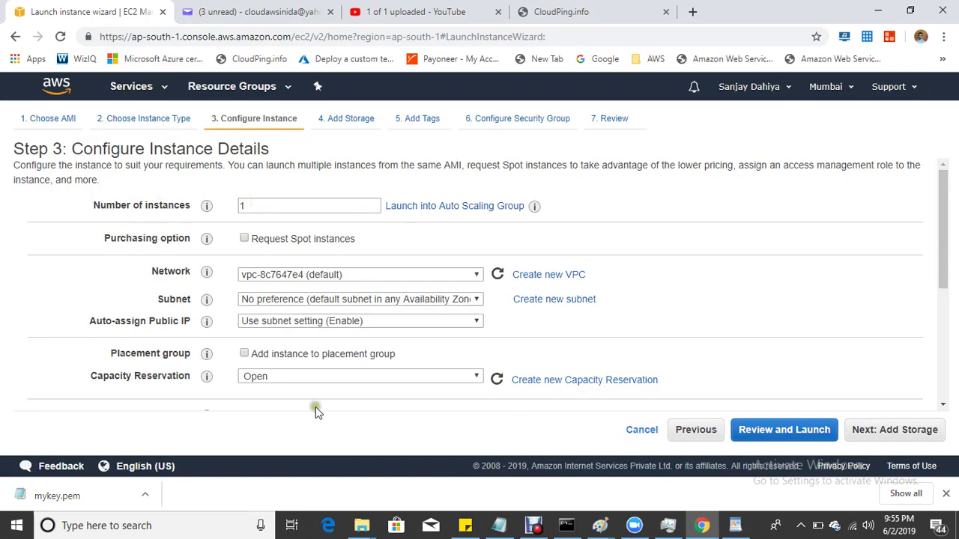
Step: Accept the default details for 1 instance and the default 10 GiB root volume, continuing to the tags
click(532, 525)
click(530, 528)
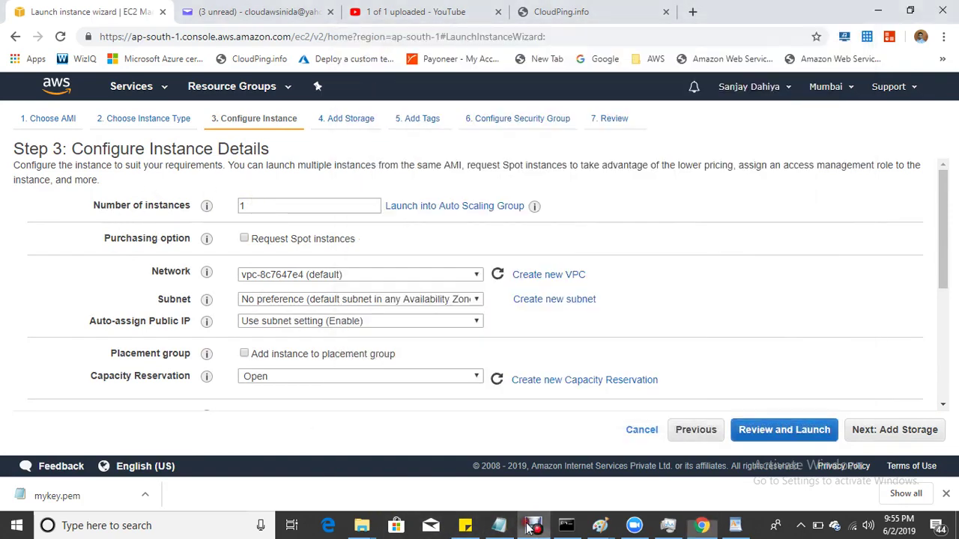
double_click(284, 207)
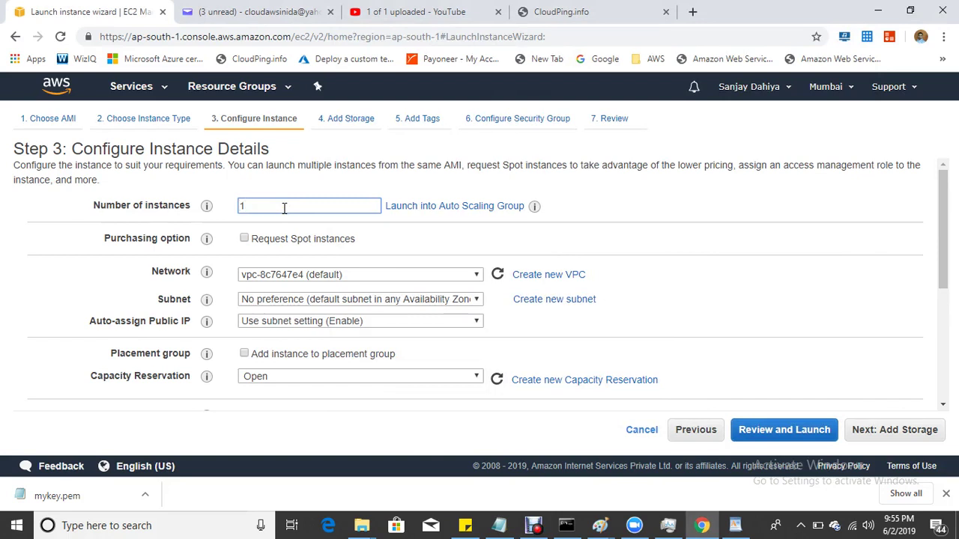
click(758, 180)
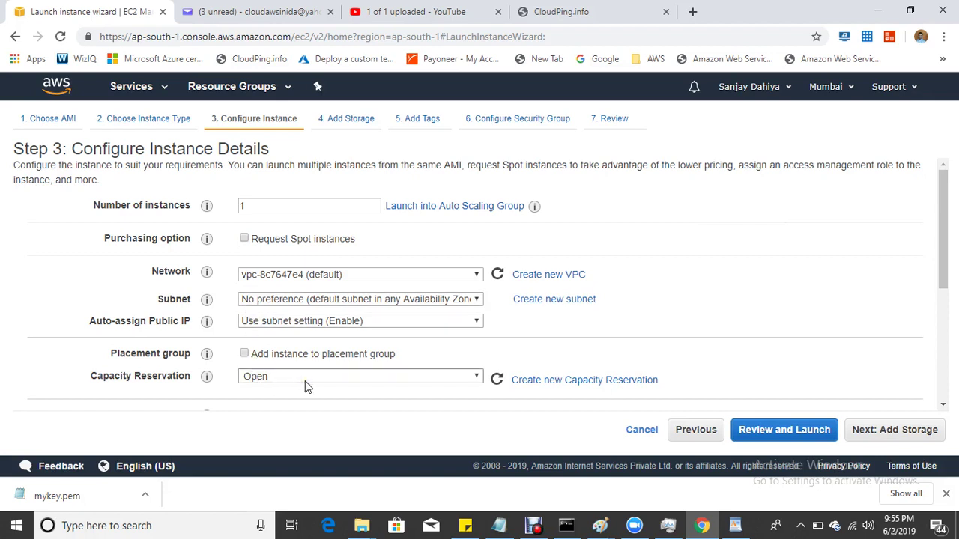
mouse_move(205, 278)
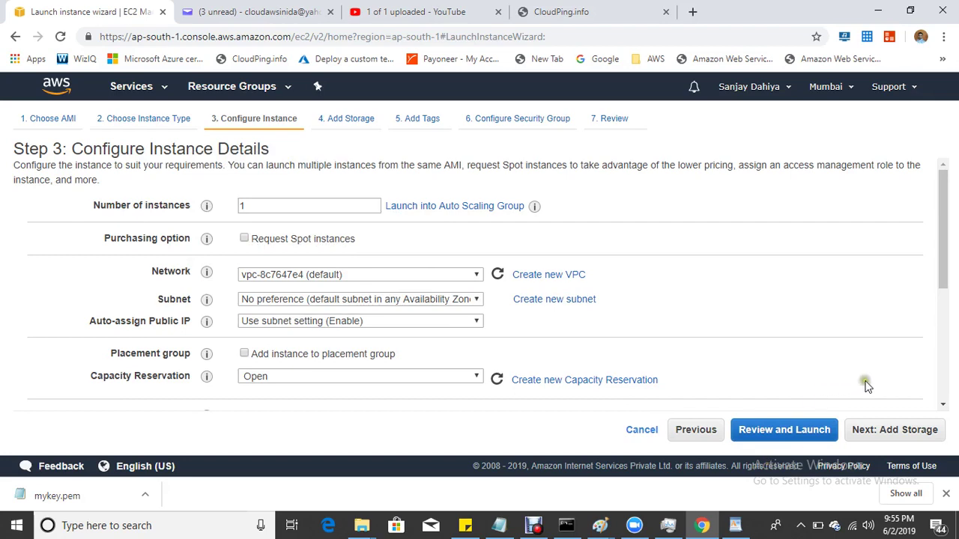
click(906, 440)
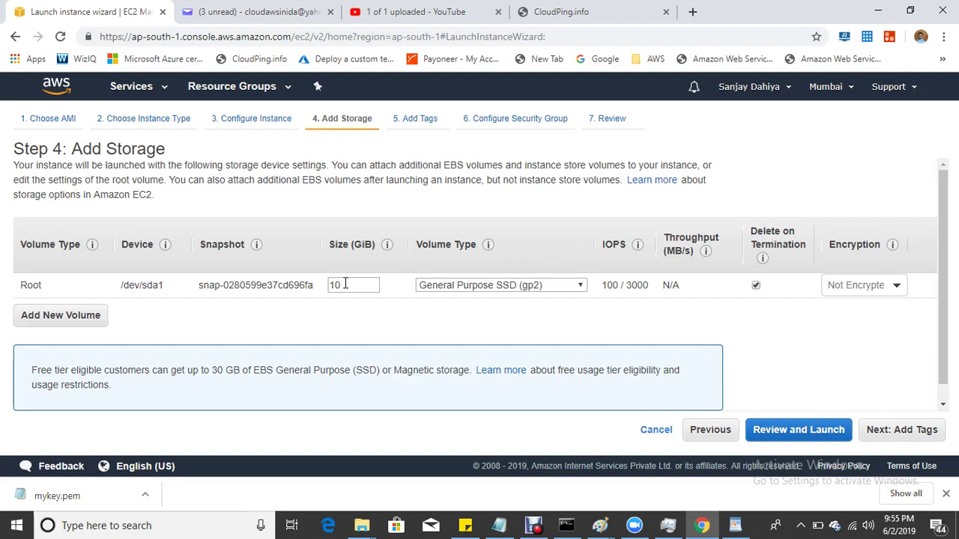
click(891, 429)
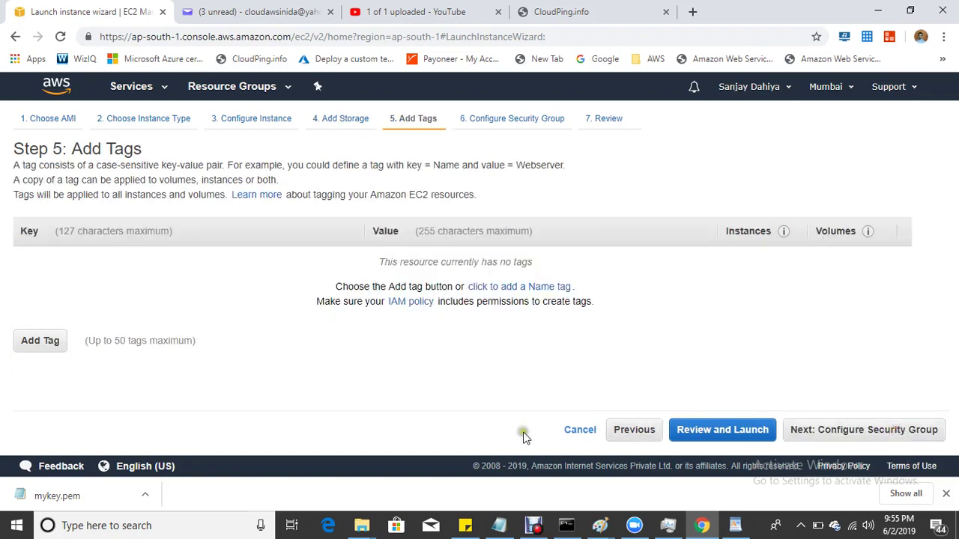
Step: Add a tag with key Name and value First-EC2-Instance, and proceed to the security group configuration
click(40, 342)
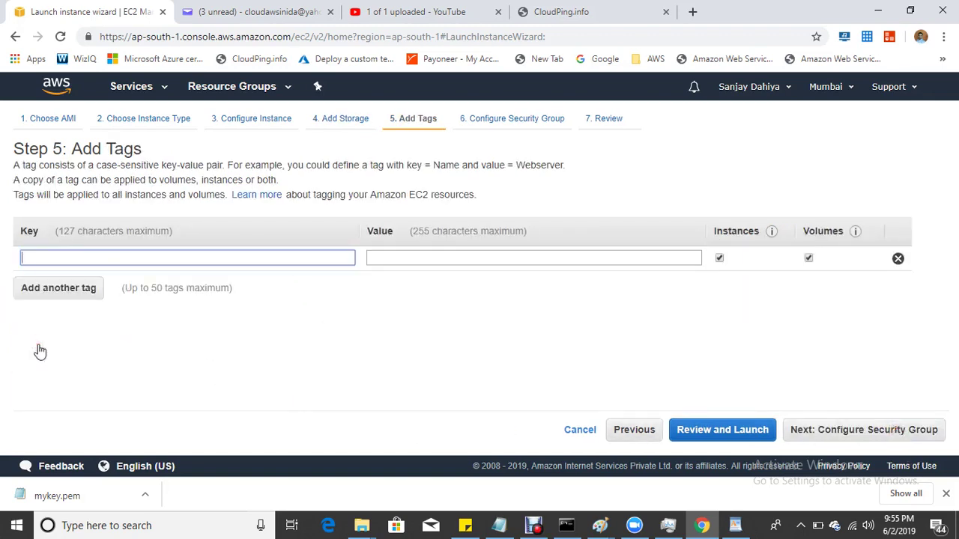
text(Name)
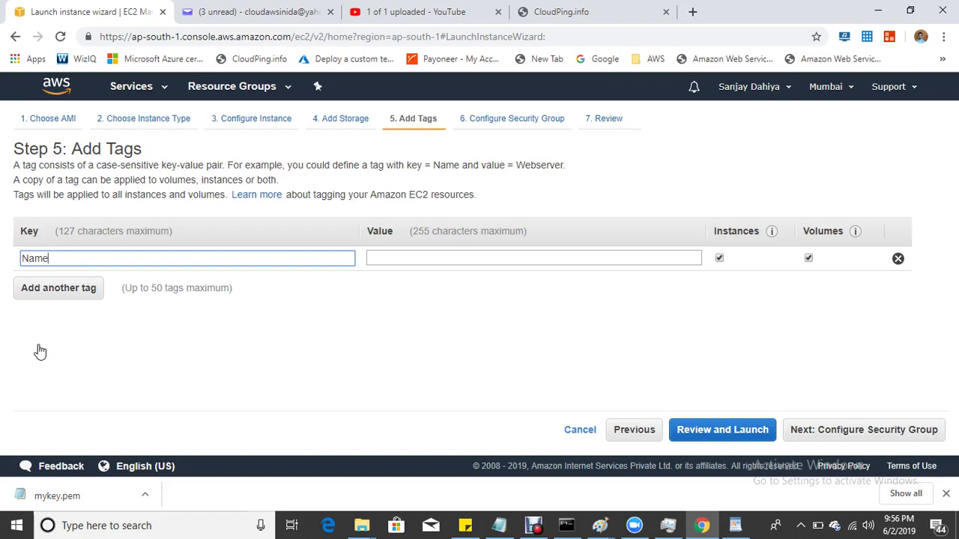
click(430, 255)
text(F)
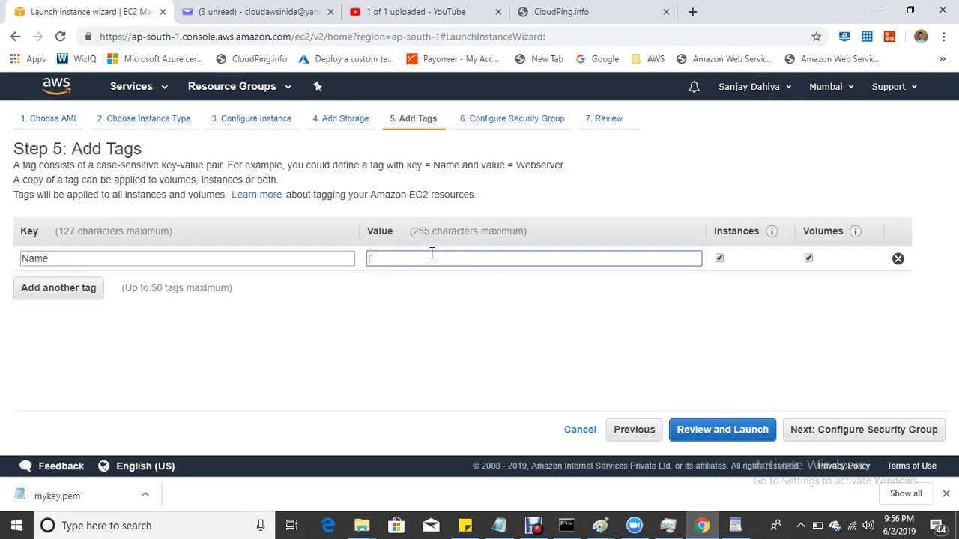
text(ed)
key(BackSpace)
key(BackSpace)
key(BackSpace)
text(First-EC2-Instance)
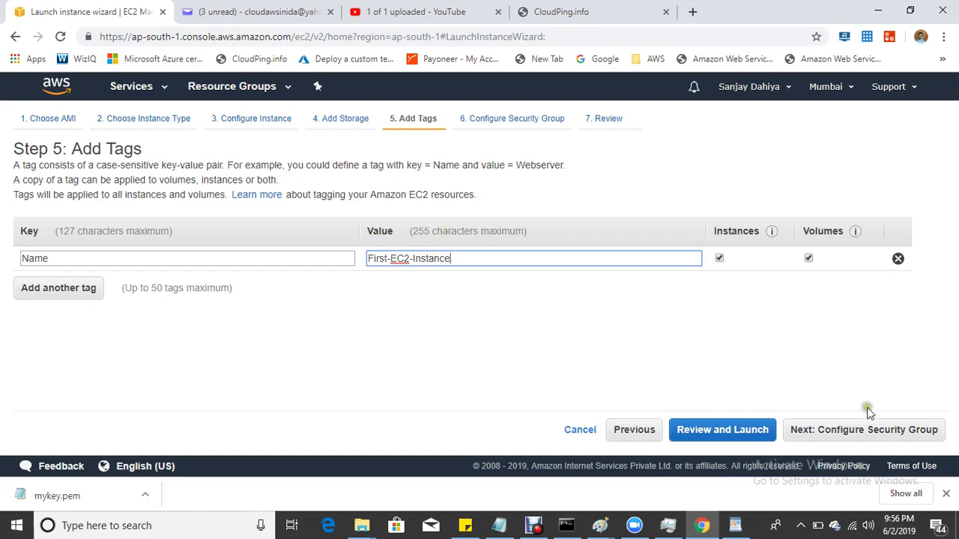
click(861, 434)
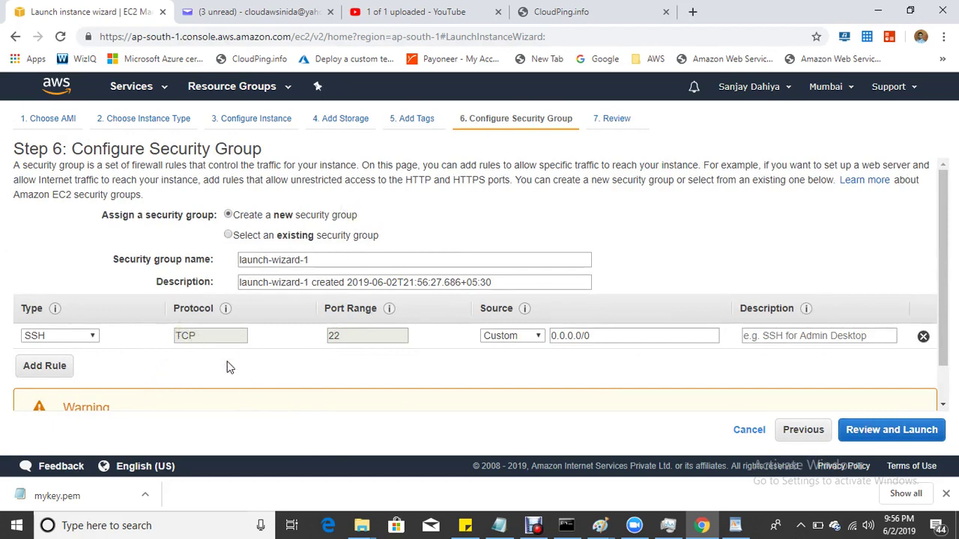
Step: Open Paint and draw a large rectangle about 509 × 311 px on the right part of the visible canvas
key(super+r)
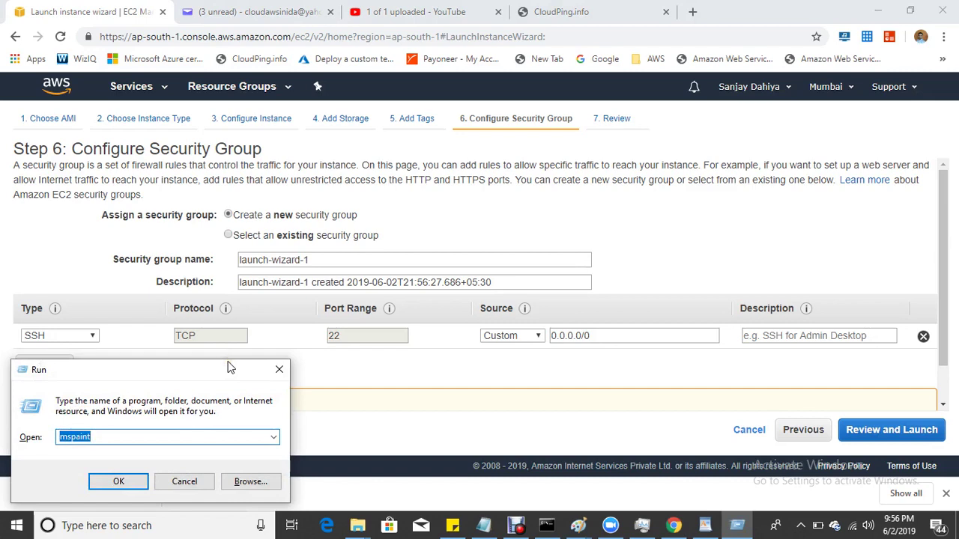
key(Return)
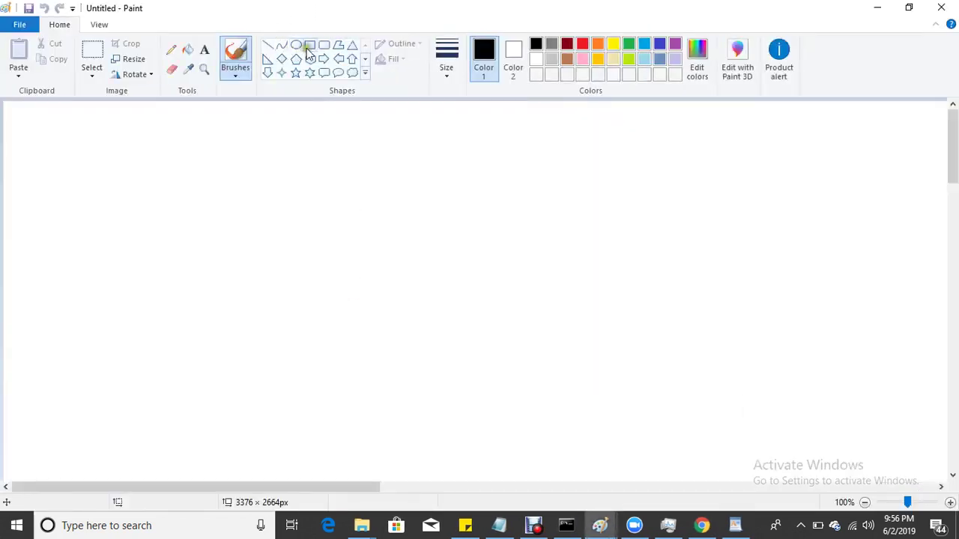
click(310, 45)
drag(507, 183, 864, 401)
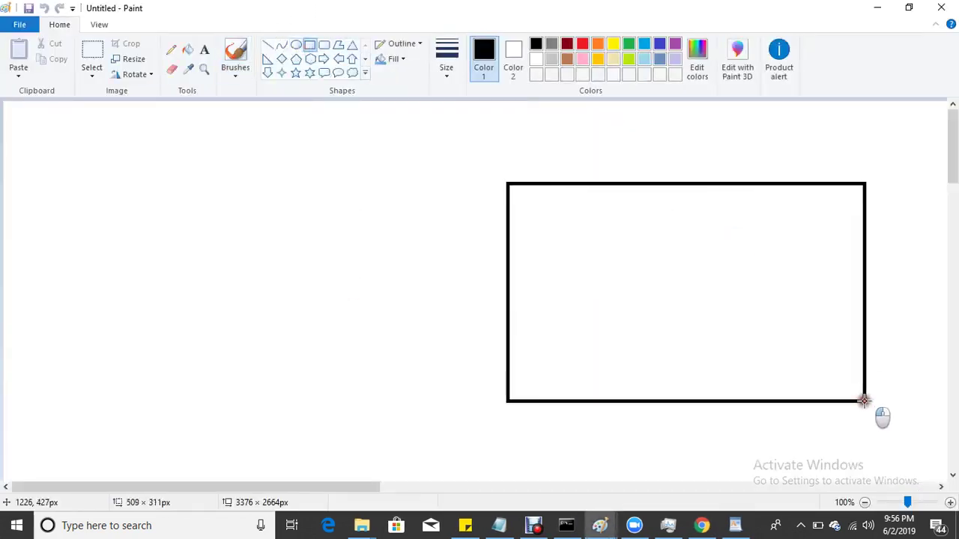
Step: Add the text label "Mumbai Region" above the large rectangle
click(204, 49)
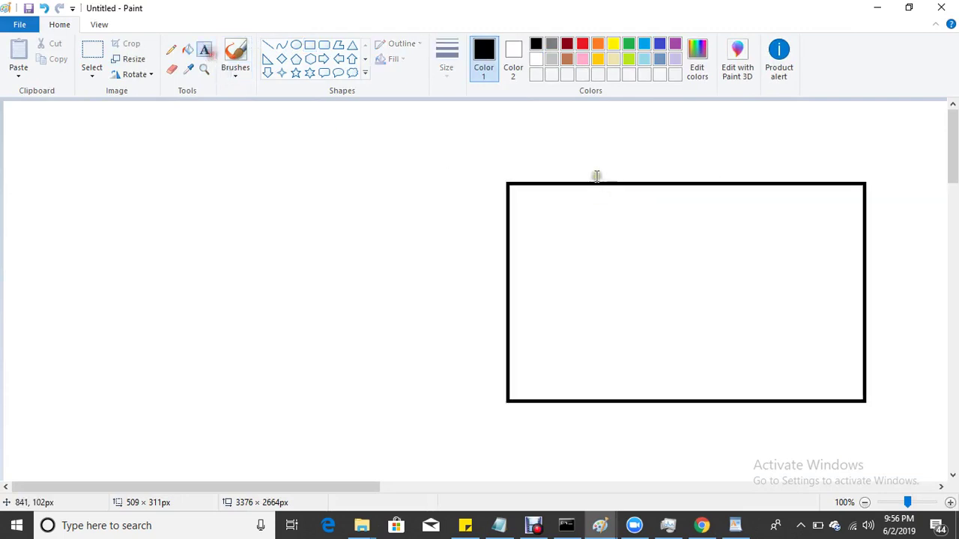
drag(515, 118, 735, 167)
text(Mu)
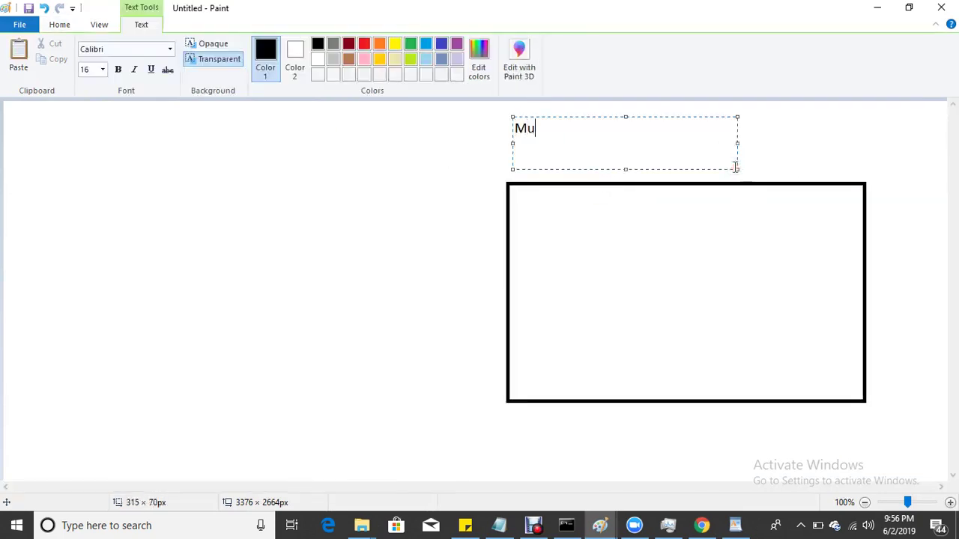
text(mbai Region)
click(248, 250)
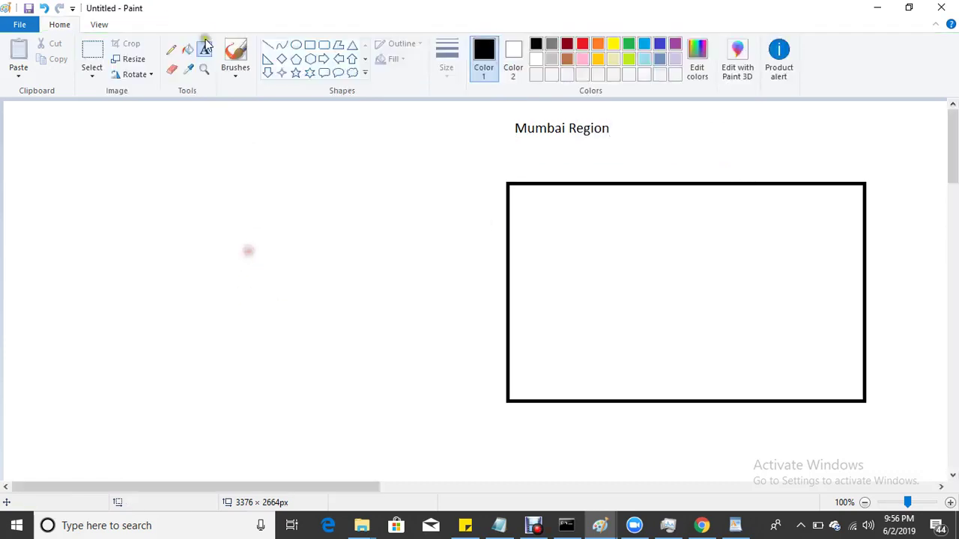
Step: Draw a smaller rectangle about 358 × 152 px to the left of the large one and label it "My-laptop" above
click(309, 45)
drag(31, 298, 283, 405)
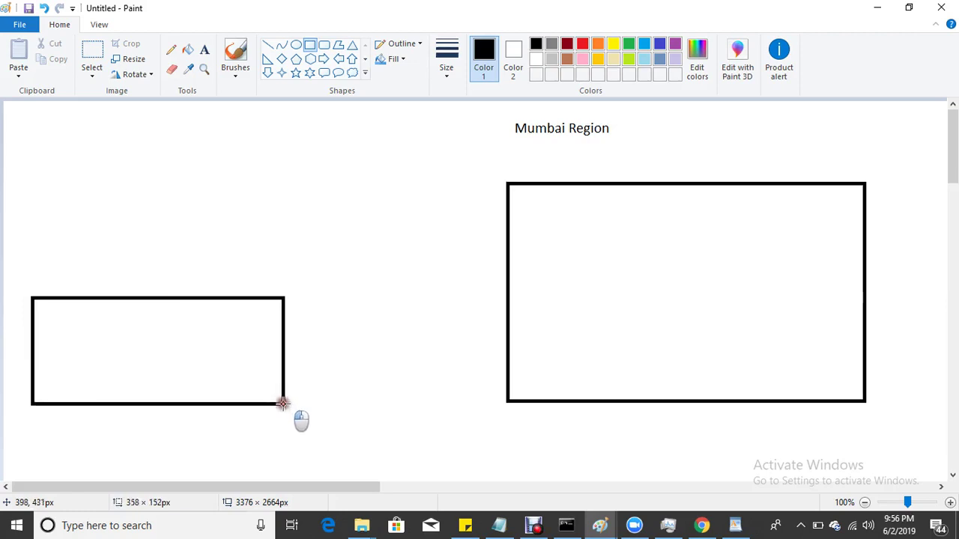
click(203, 49)
drag(47, 233, 247, 279)
text(My)
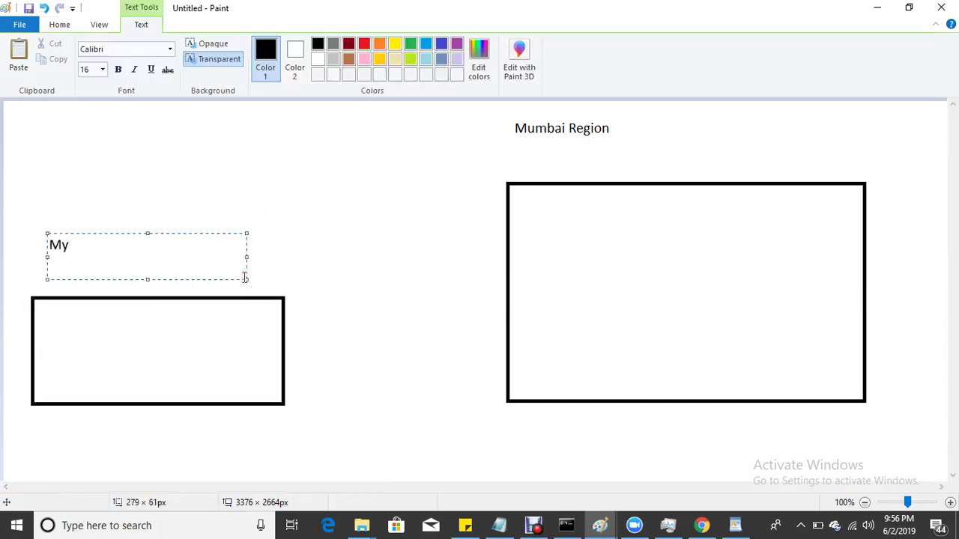
text(-laptop)
click(352, 373)
drag(36, 305, 211, 341)
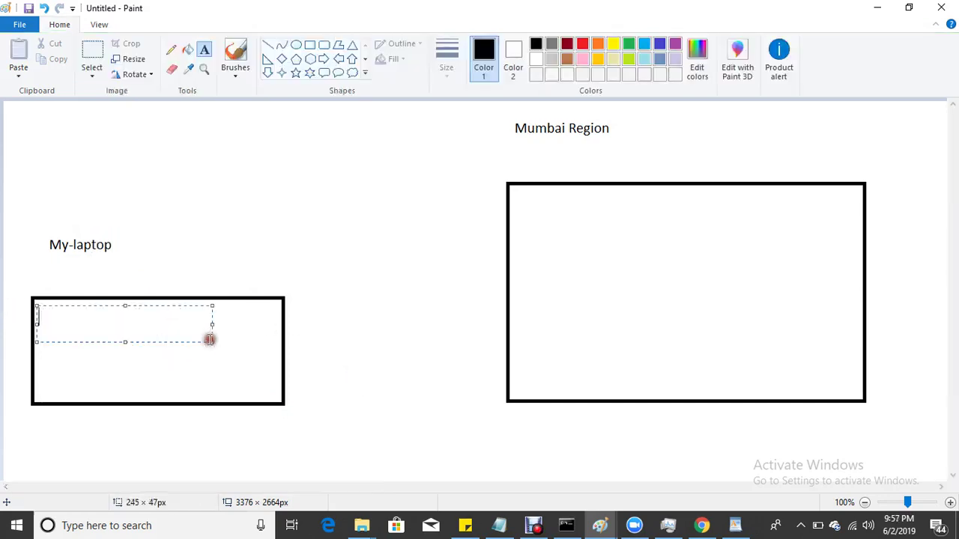
text(https)
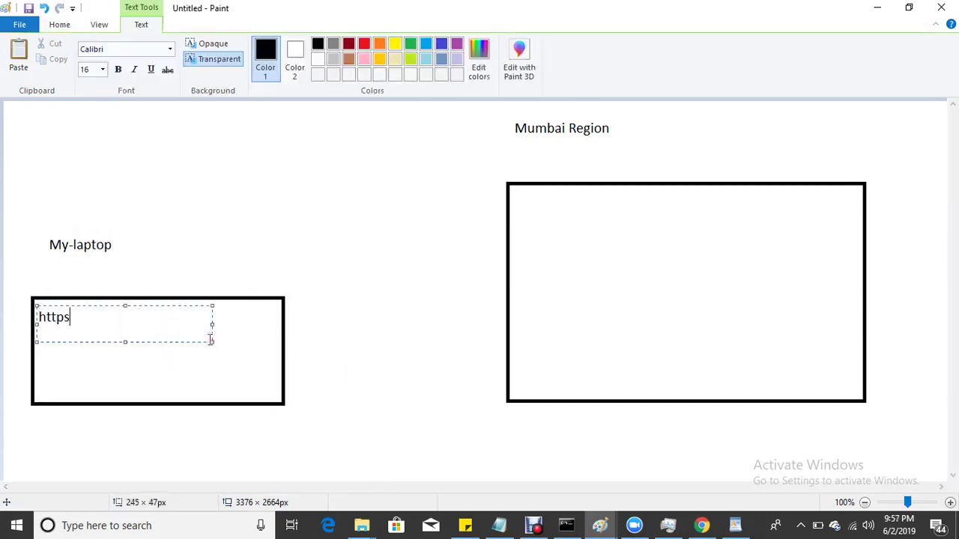
text(://aws.amazon.com)
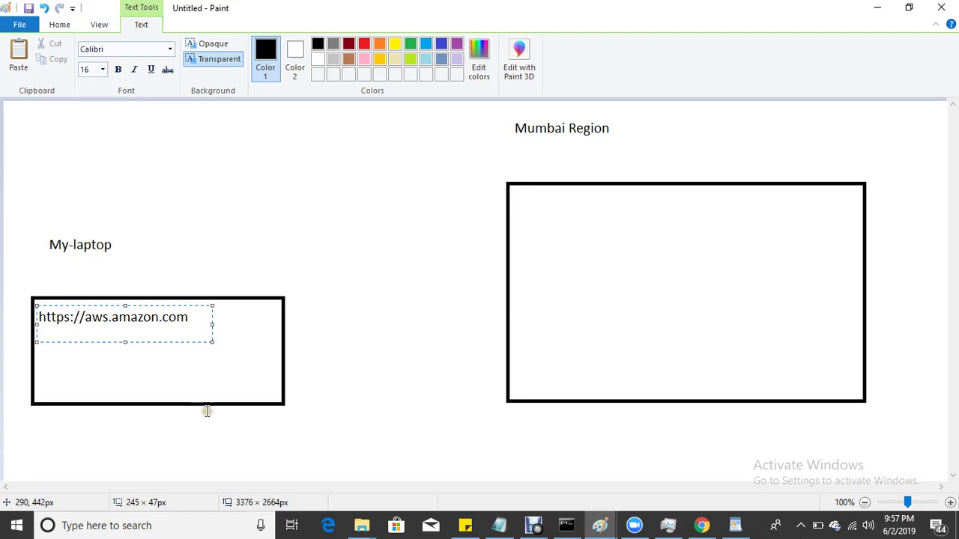
click(208, 411)
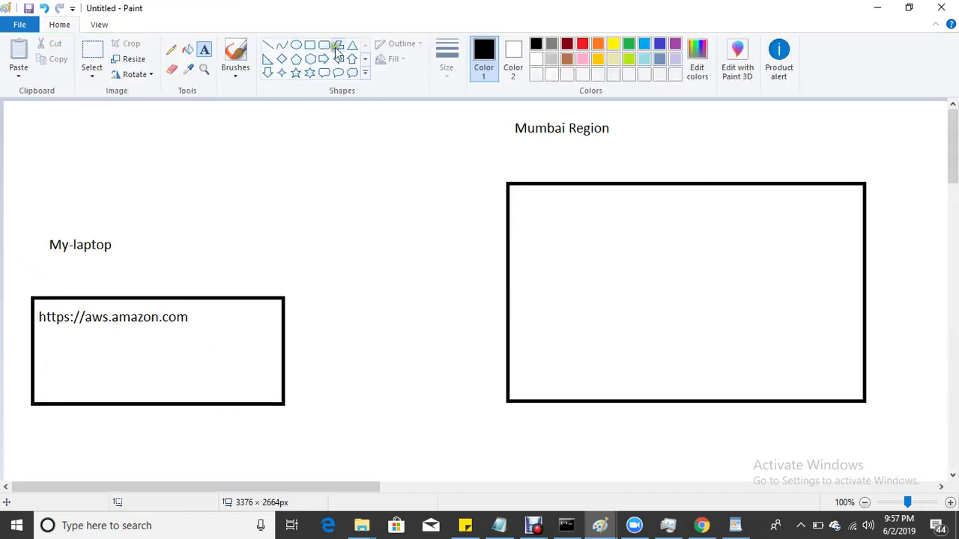
Step: Draw a small rectangle about 123 × 106 px inside the Mumbai Region rectangle and label it "ec2" inside
click(310, 45)
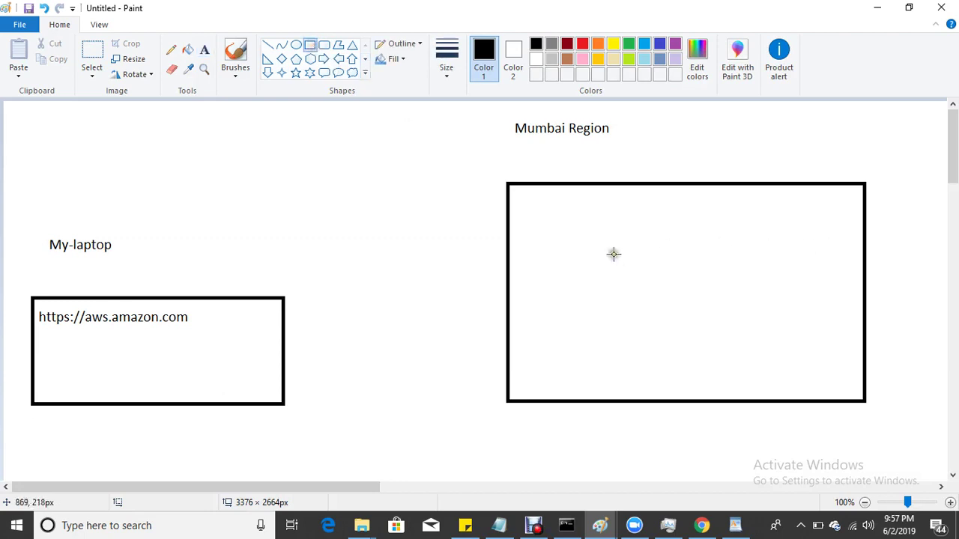
drag(613, 253, 700, 328)
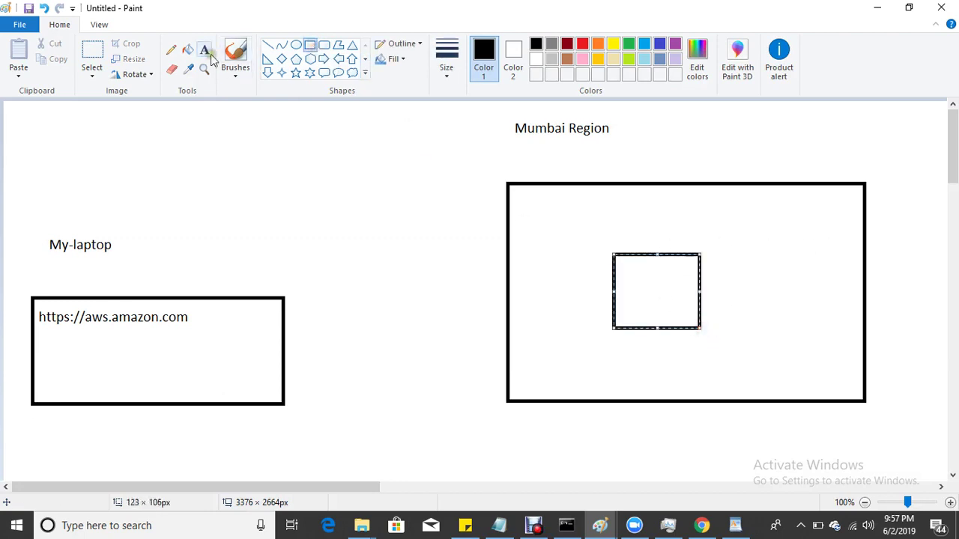
click(206, 52)
drag(616, 259, 680, 307)
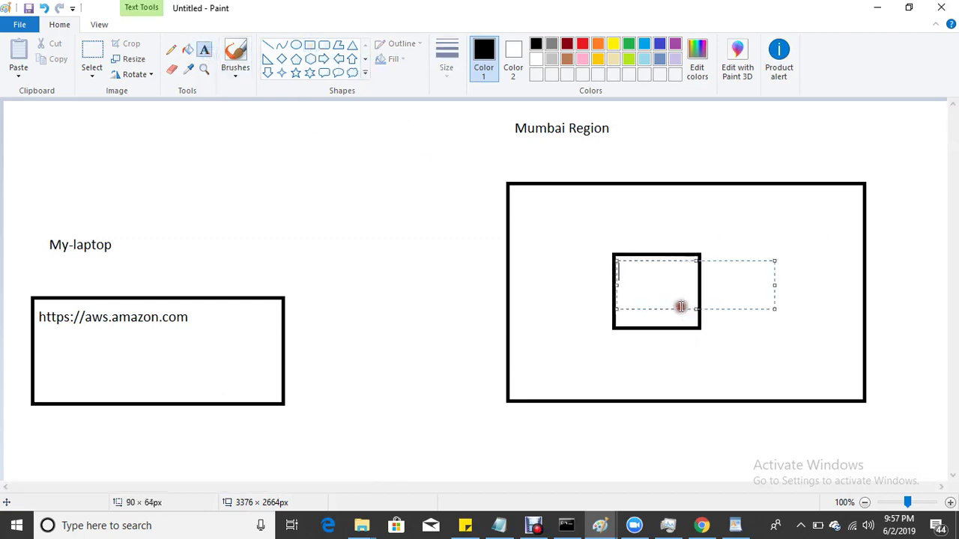
text(ec2)
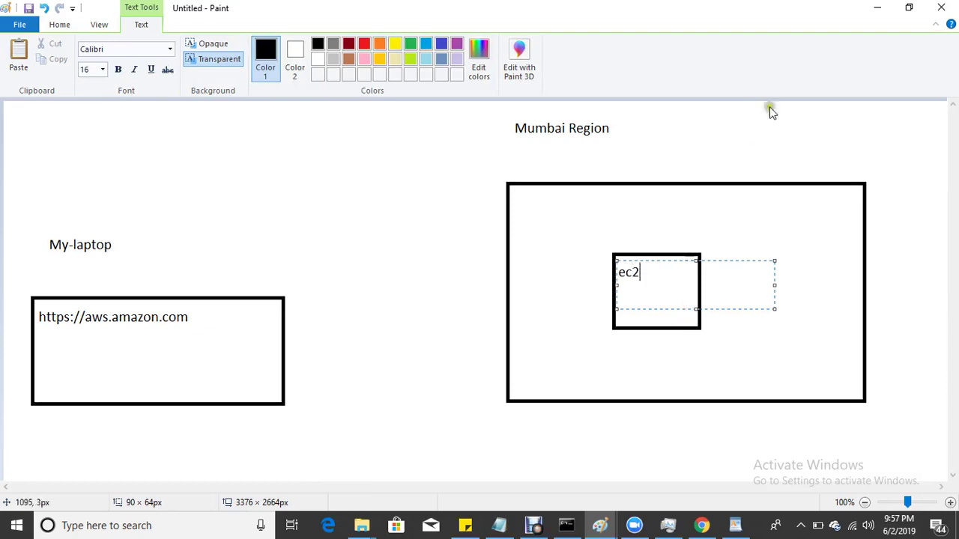
click(722, 135)
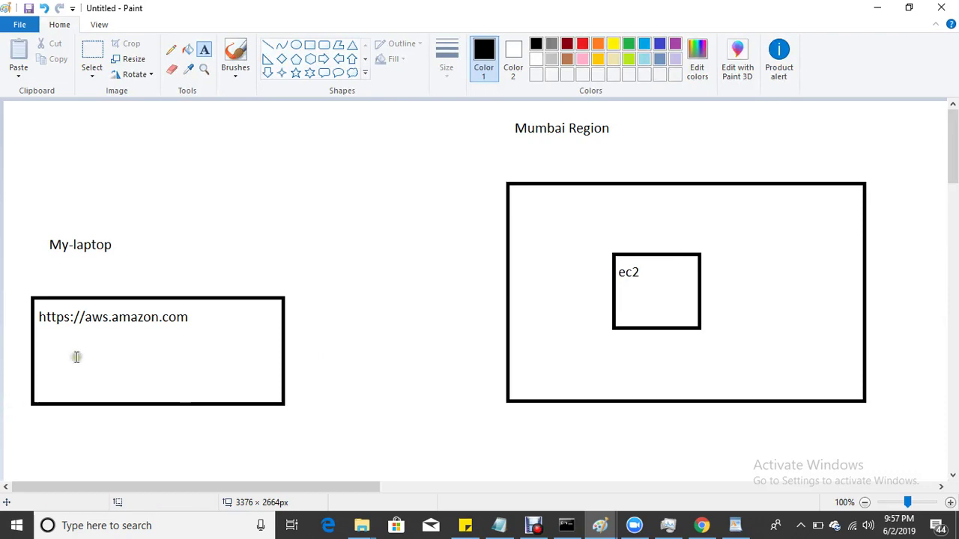
Step: Add the text "ssh ec2-user@" below the My-laptop rectangle
click(203, 50)
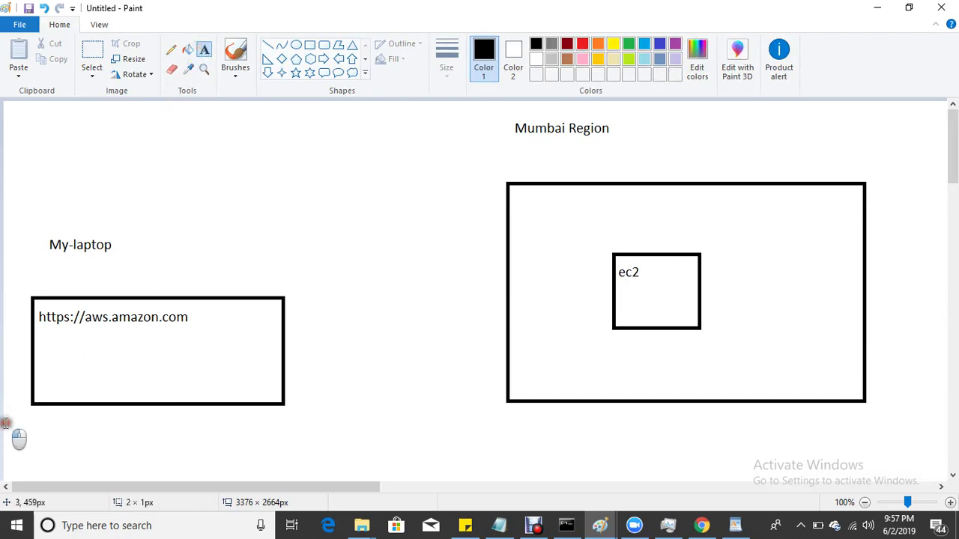
drag(3, 422, 403, 470)
text(ssh)
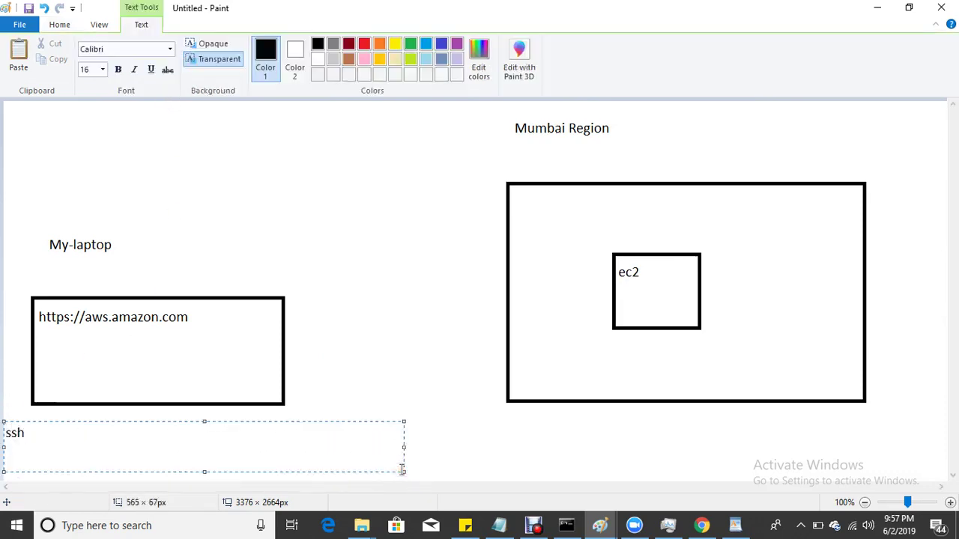
text( ec2-user@)
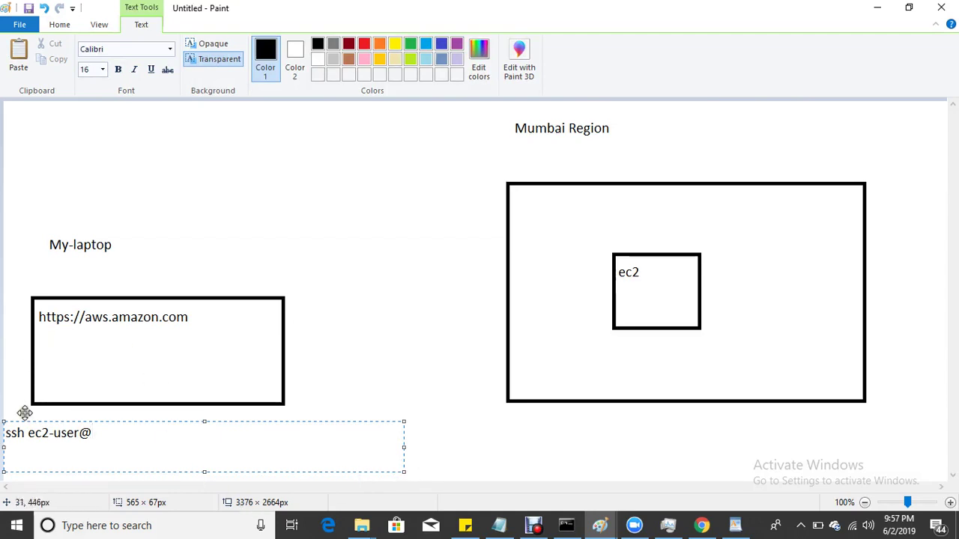
Step: Draw a red line spanning about 657 × 164 px from the ssh text into the Mumbai Region rectangle, ending short of the ec2 box
click(364, 44)
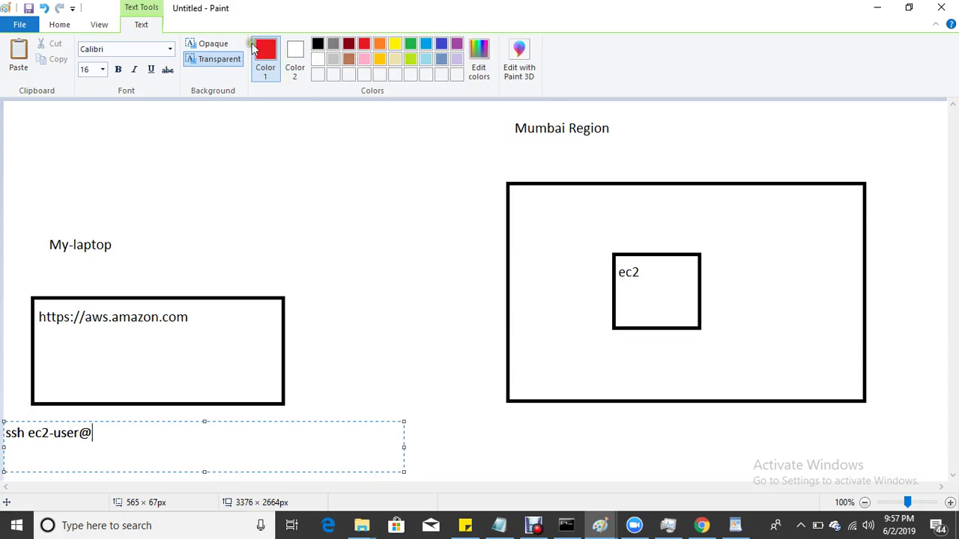
click(60, 24)
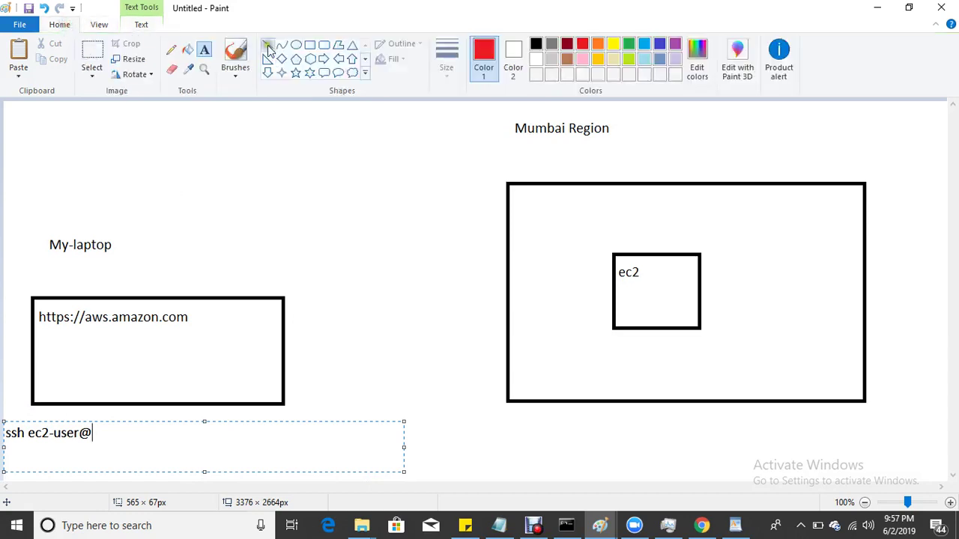
click(267, 45)
drag(84, 424, 546, 310)
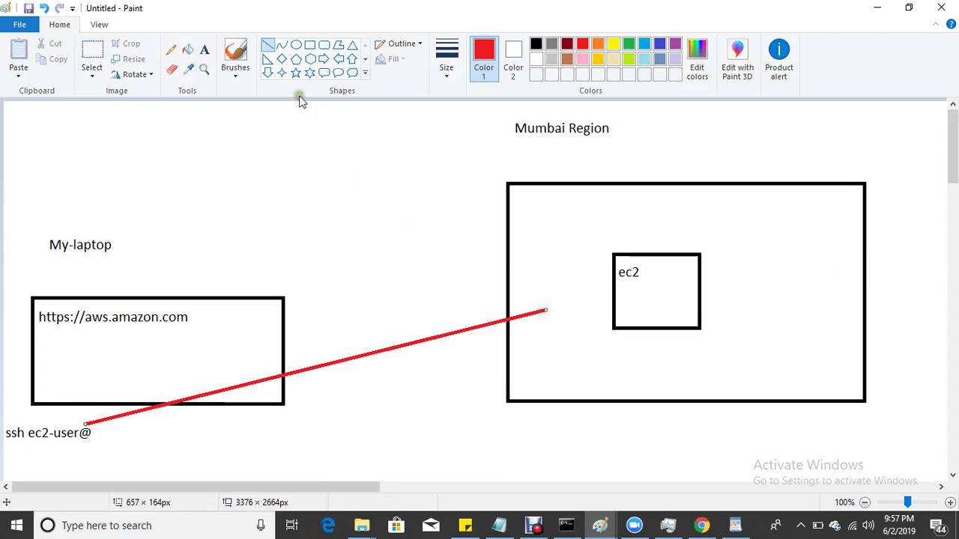
Step: Add the red text label "S/G" just above the end of the red line, beside the ec2 box
click(204, 50)
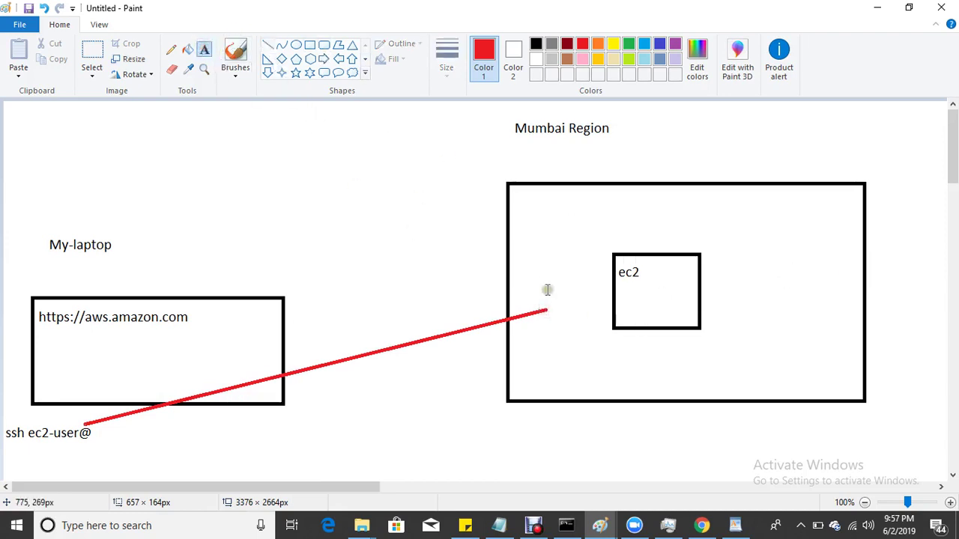
drag(547, 284, 601, 323)
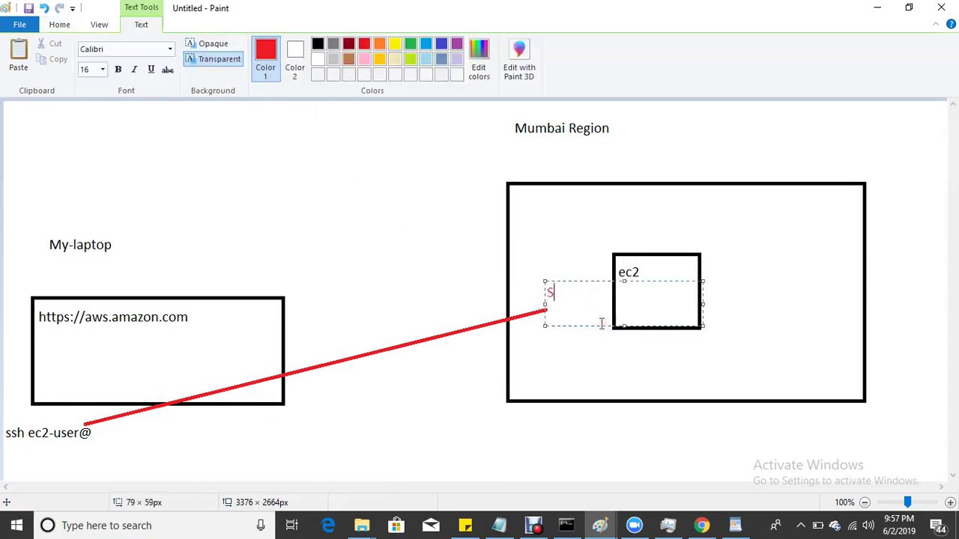
text(S/H)
key(BackSpace)
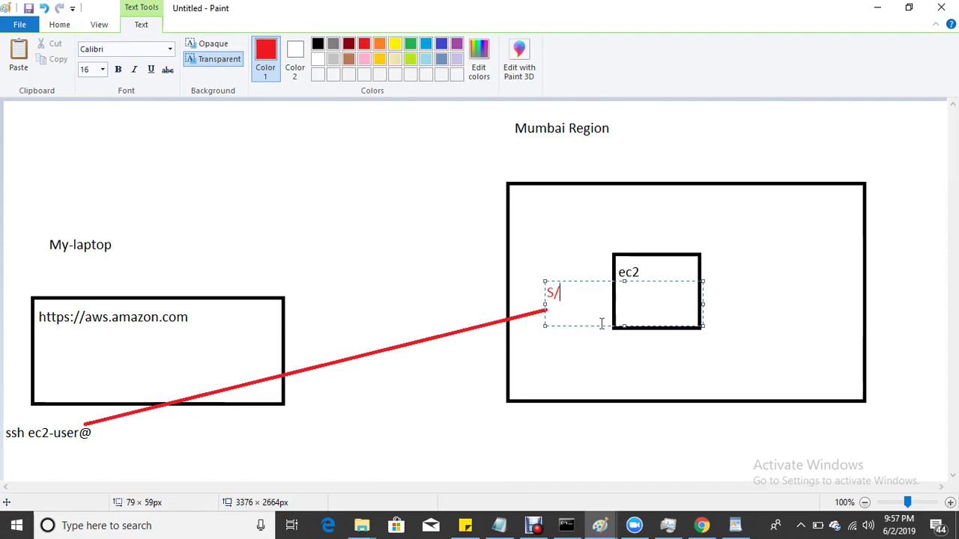
text(G)
click(597, 395)
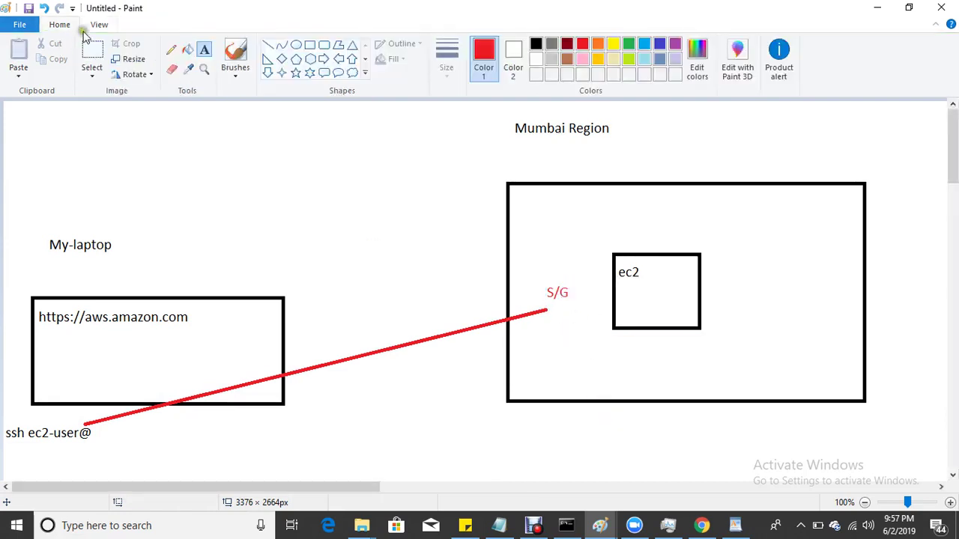
Step: Draw two nearly horizontal red lines, about 224 px above and 181 px below the S/G label, crossing the Mumbai Region rectangle's left edge
click(268, 45)
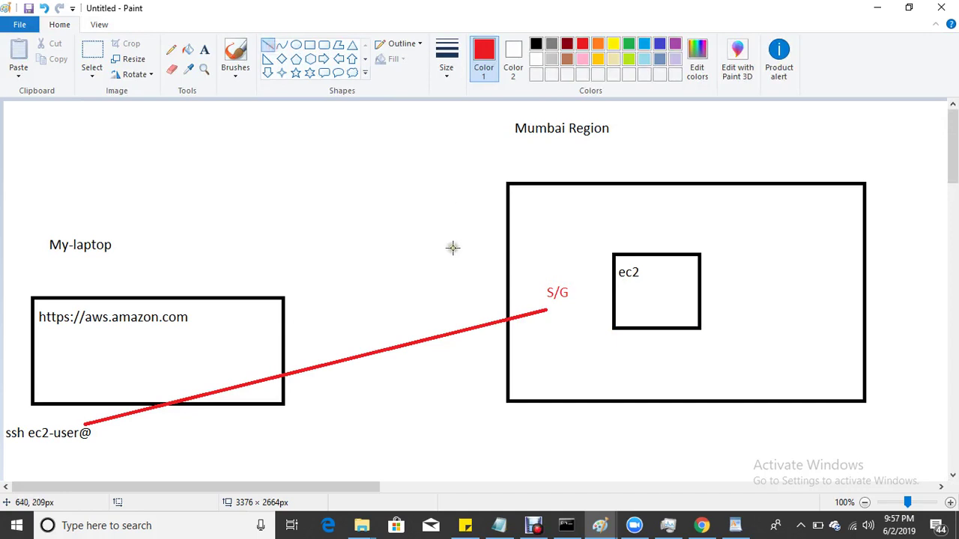
mouse_move(453, 248)
mouse_down()
mouse_move(607, 257)
mouse_move(610, 247)
mouse_up()
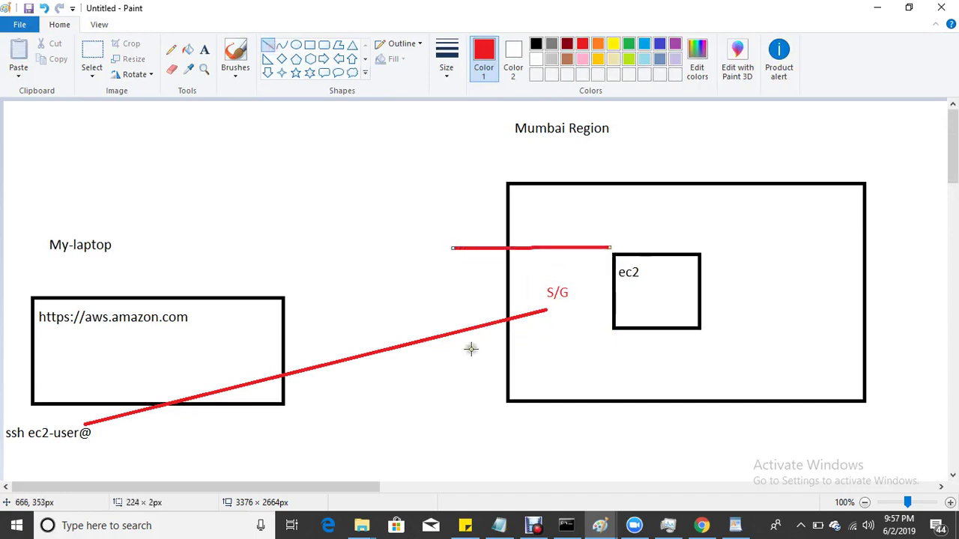
drag(470, 349, 598, 346)
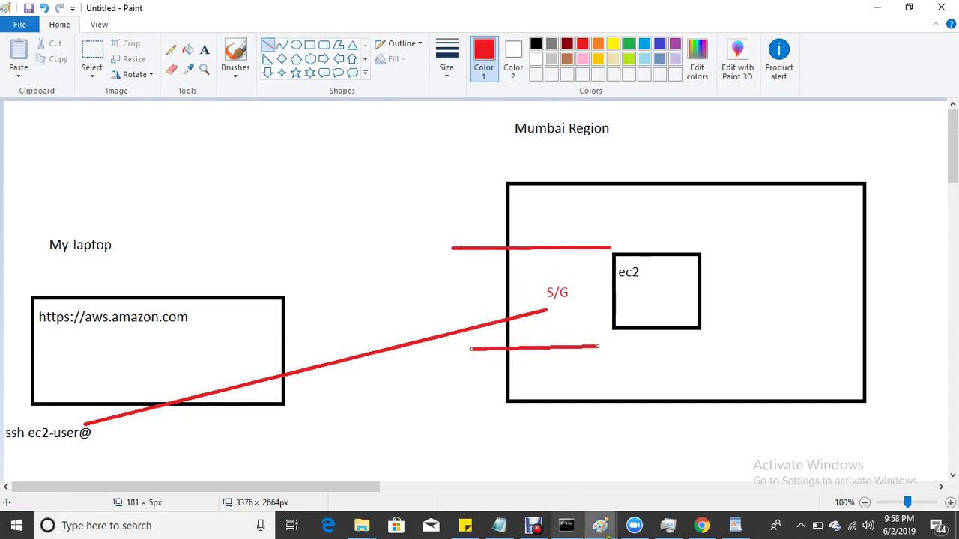
Step: Switch to the AWS launch wizard in Chrome and name the new security group MY-Firewall
click(701, 525)
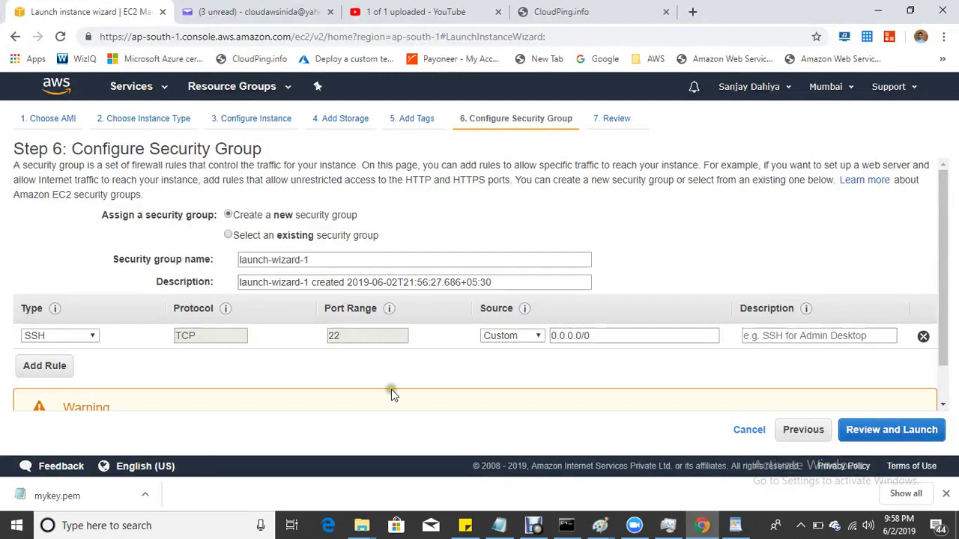
click(227, 234)
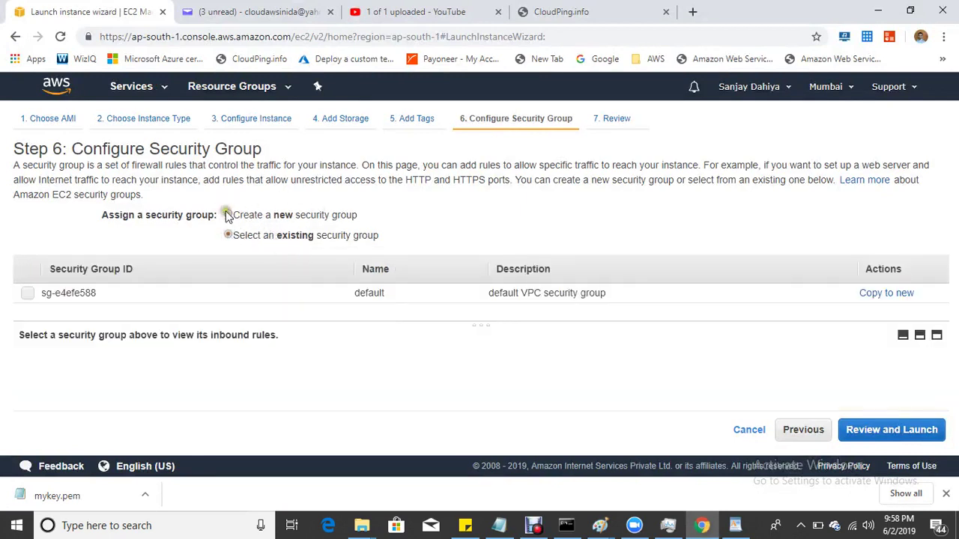
click(228, 215)
drag(354, 260, 204, 255)
text(MY-Firewall)
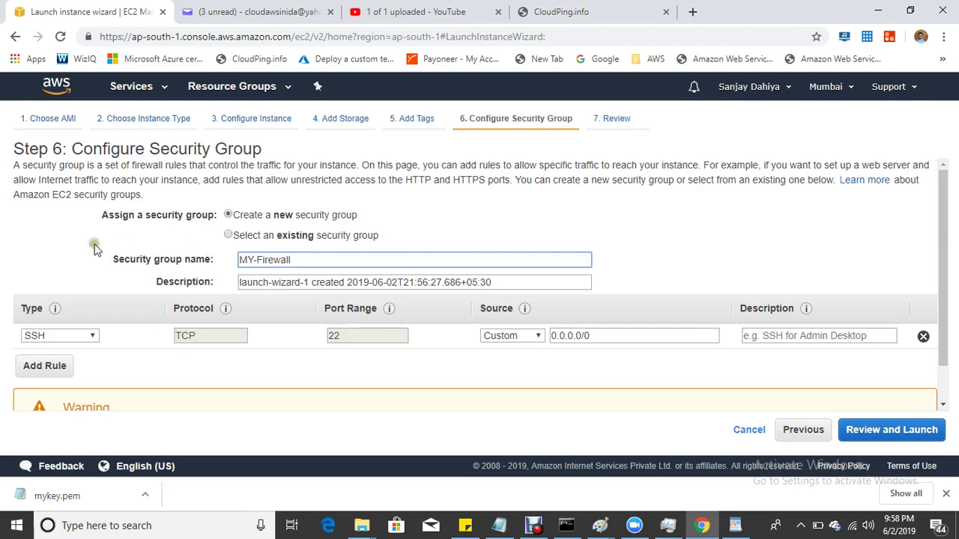
Step: Copy the security group name MY-Firewall into its description, replacing the default text
drag(315, 262, 118, 250)
key(ctrl+c)
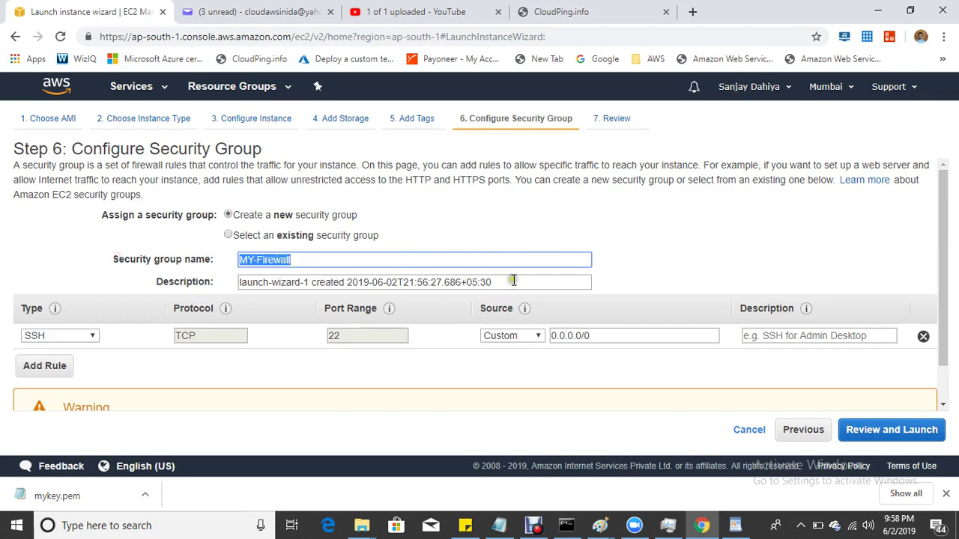
drag(517, 281, 201, 286)
key(ctrl+v)
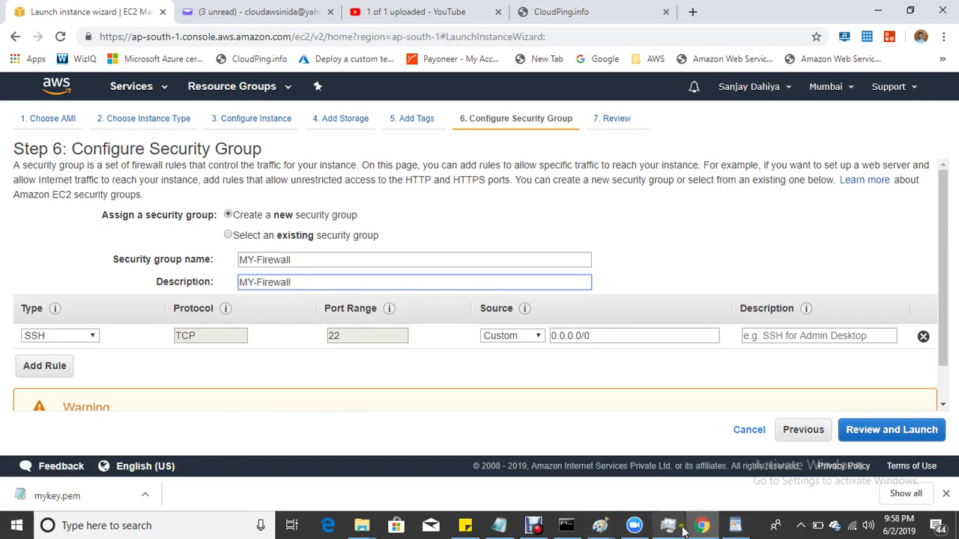
Step: Review the laptop-to-instance diagram in Paint, and return to the security group configuration in Chrome
click(603, 528)
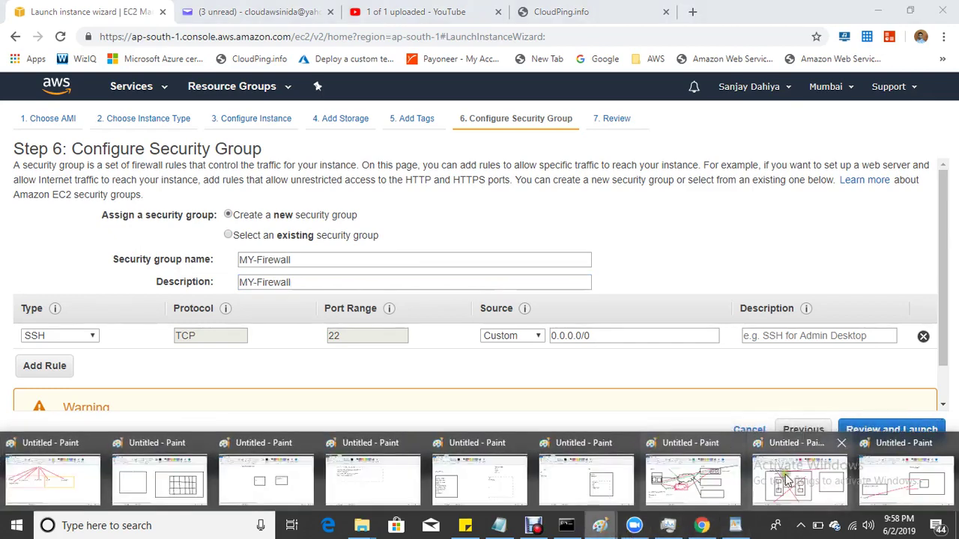
click(891, 479)
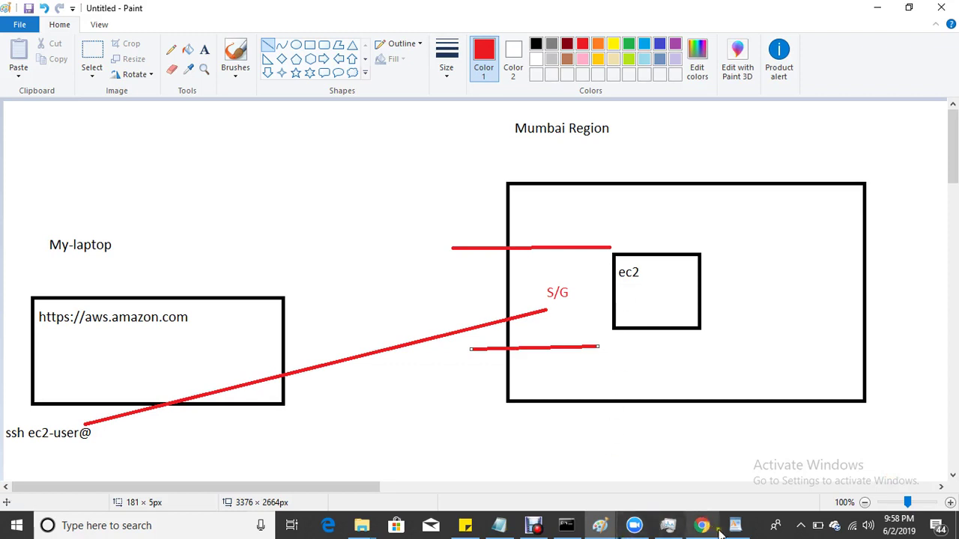
mouse_move(662, 529)
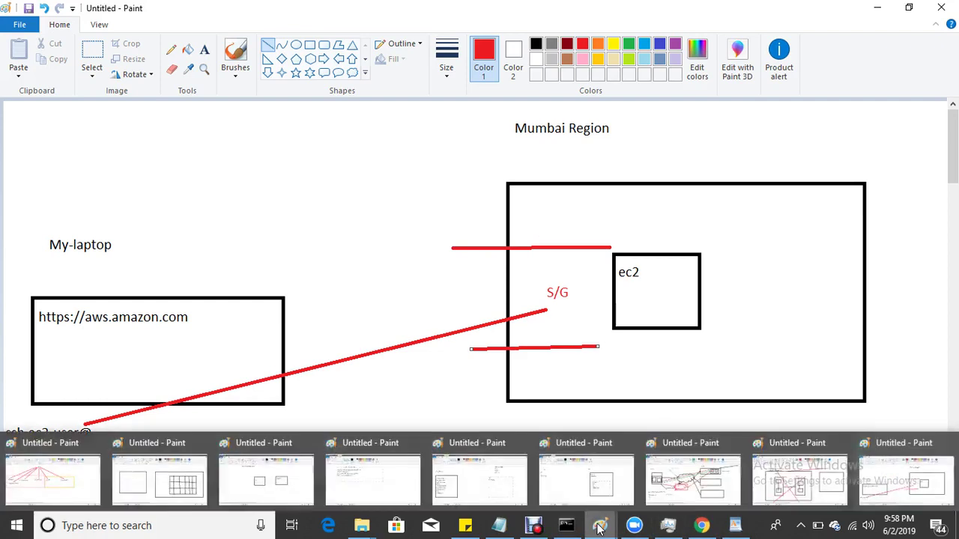
click(701, 525)
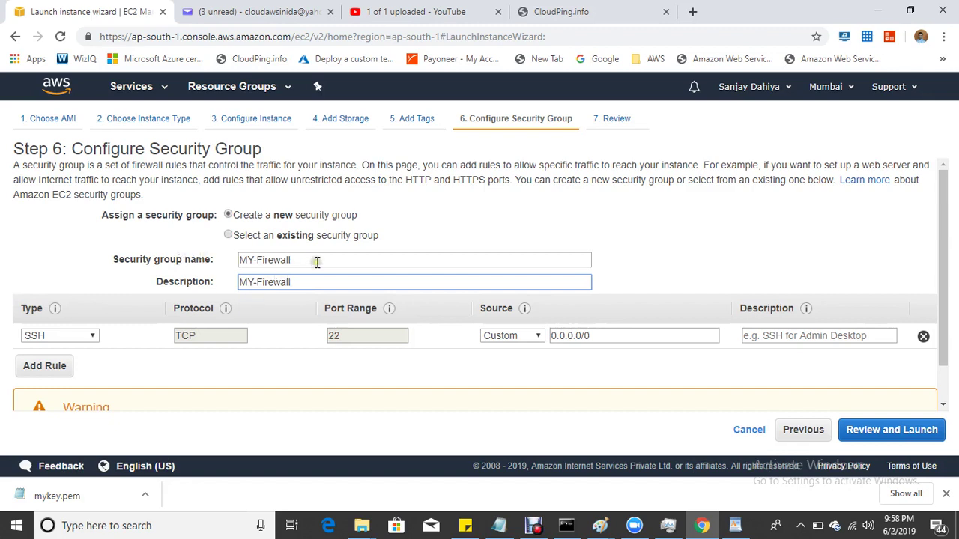
Step: Set the inbound rule's type to All traffic and its source to Anywhere
click(226, 337)
click(91, 344)
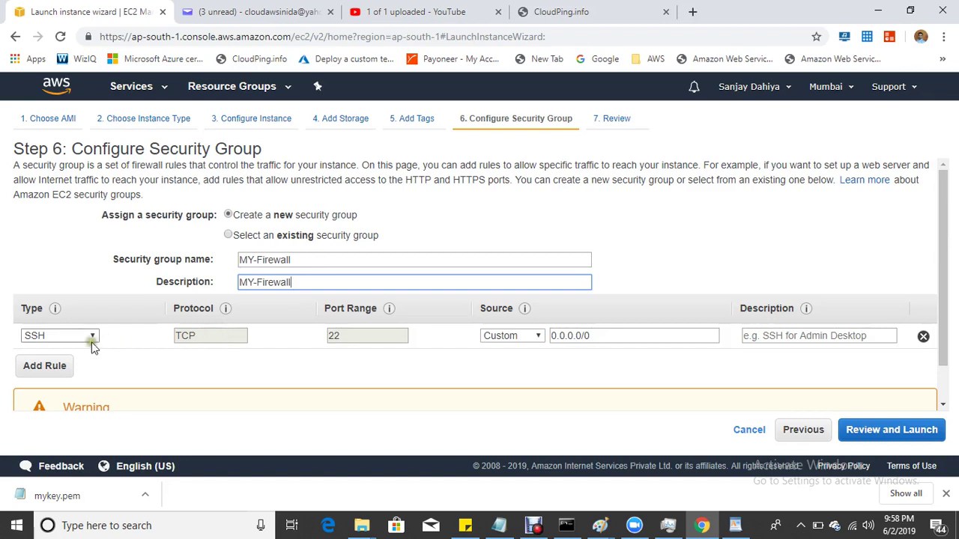
click(90, 337)
click(67, 204)
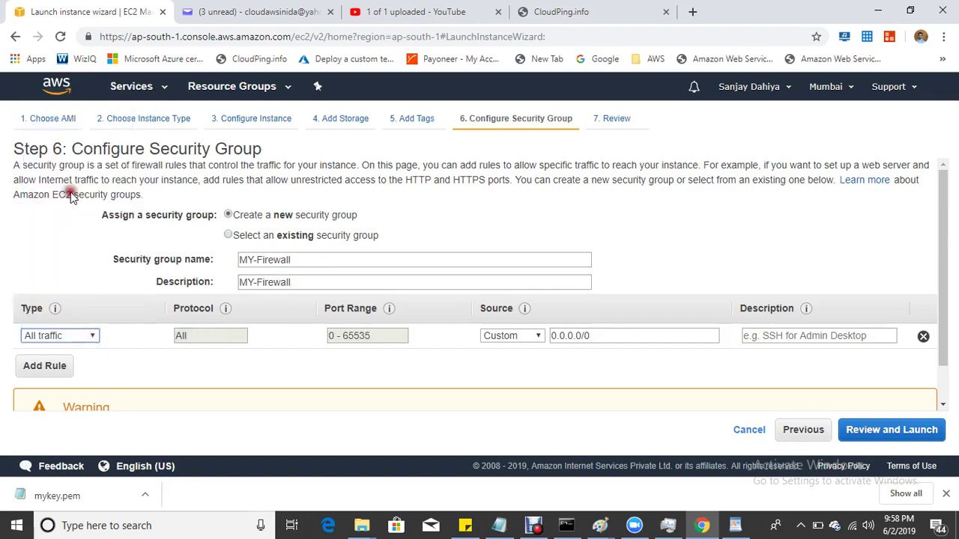
click(537, 336)
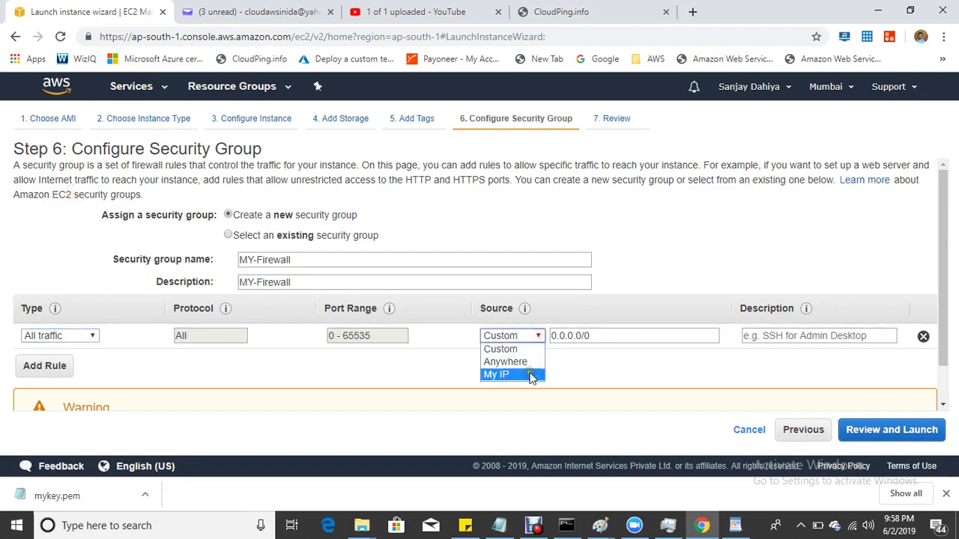
click(506, 362)
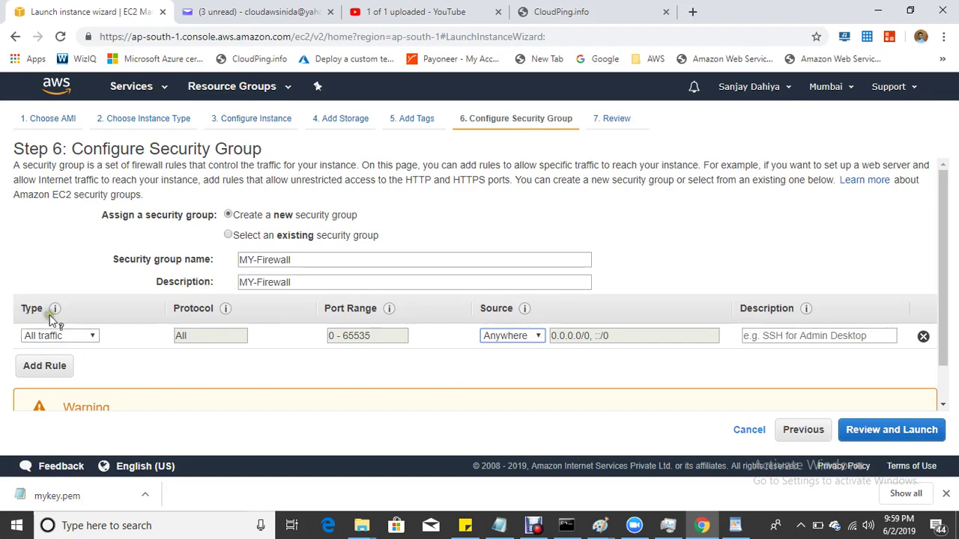
Step: Proceed to the launch review and check the AMI details and the MY-Firewall security group rules
click(873, 430)
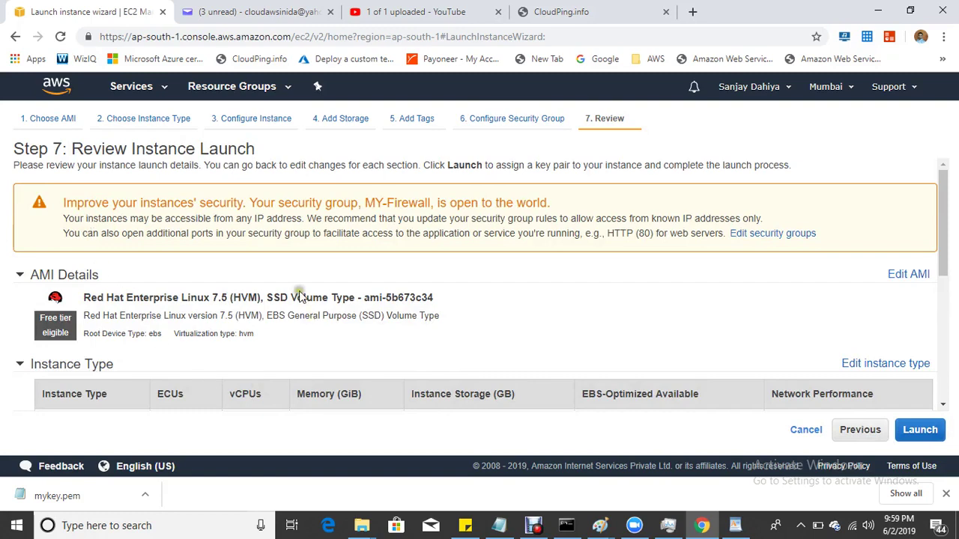
scroll(300, 292, down, 5)
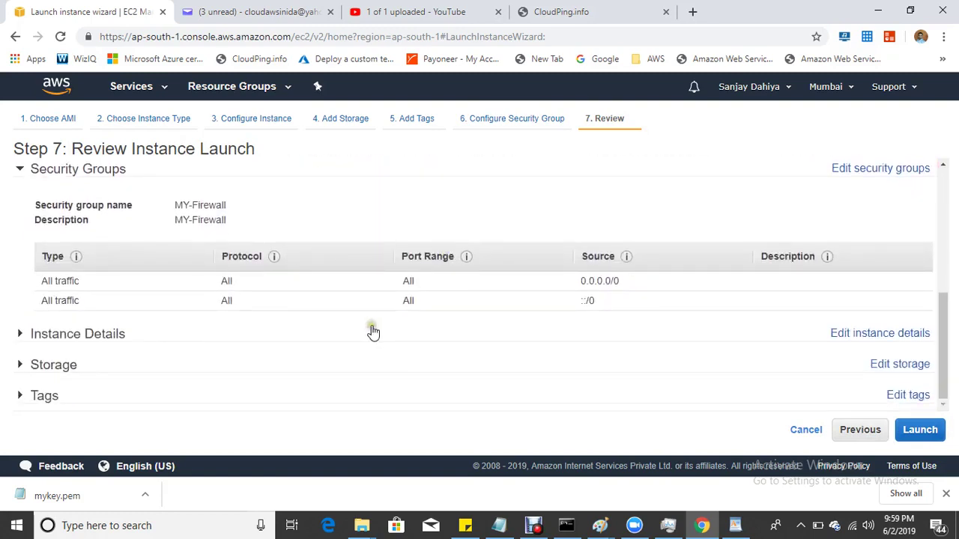
scroll(373, 332, up, 2)
scroll(206, 313, up, 2)
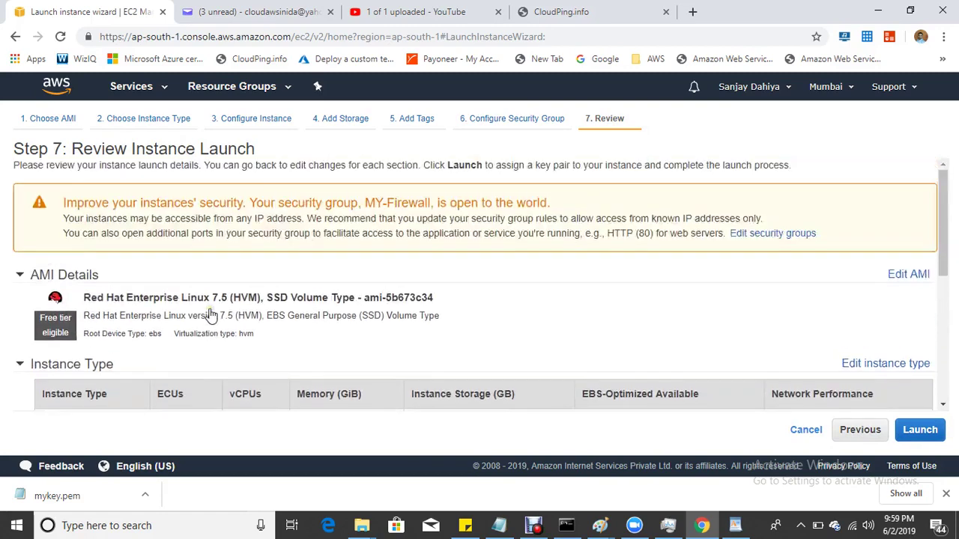
Step: Create and download a new key pair named Firtec2key, and launch the instance with it
click(921, 431)
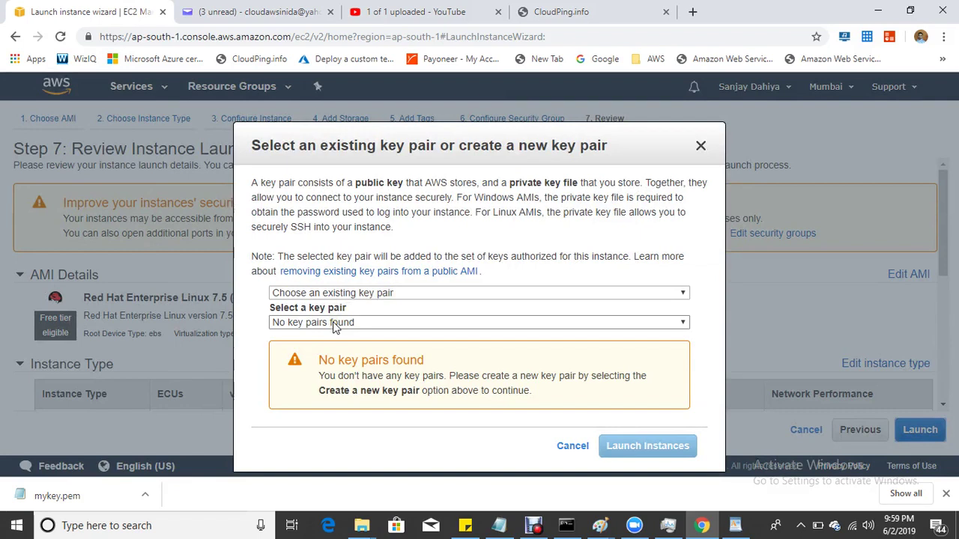
click(395, 294)
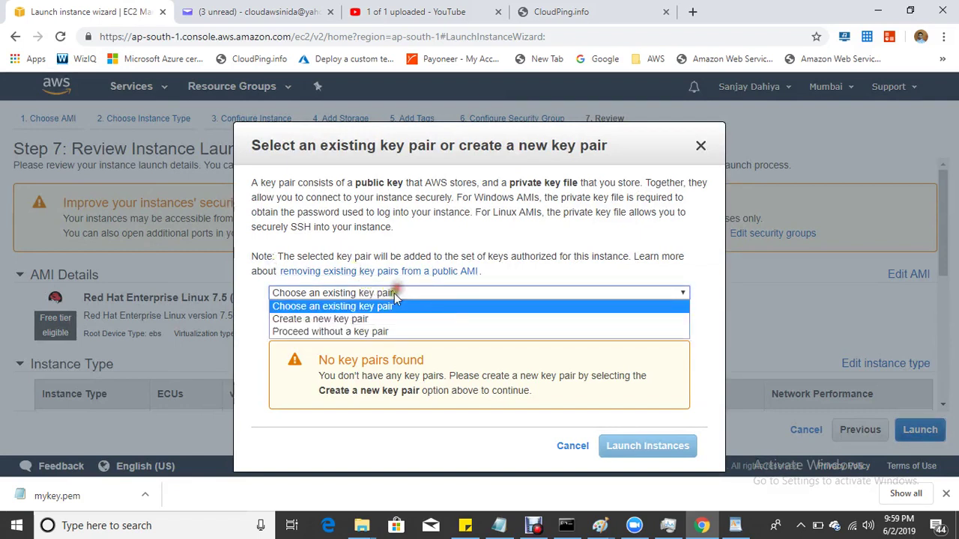
click(339, 318)
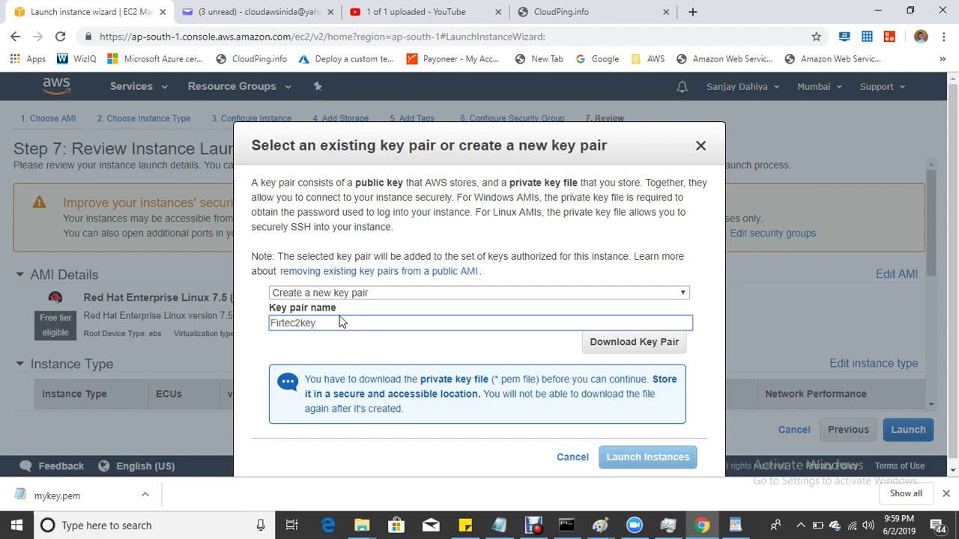
click(623, 341)
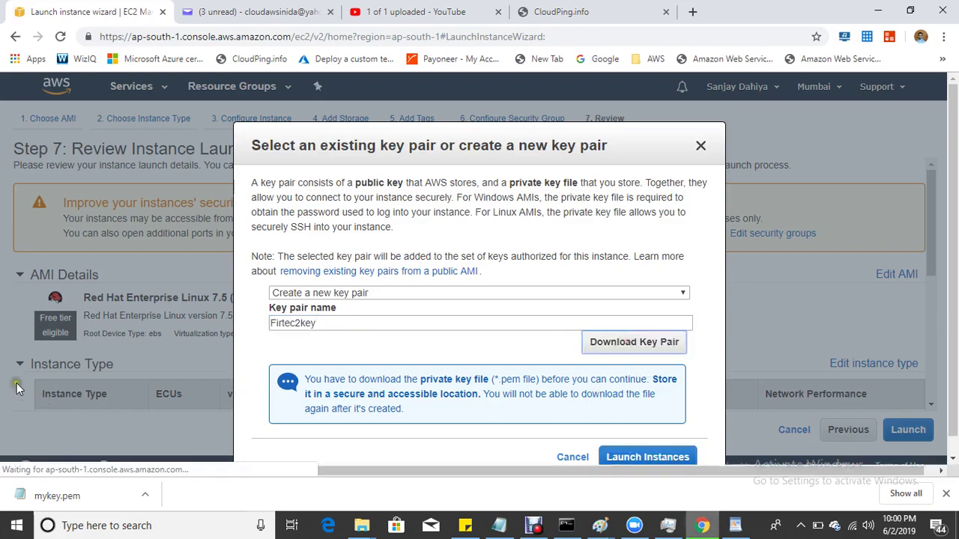
click(648, 457)
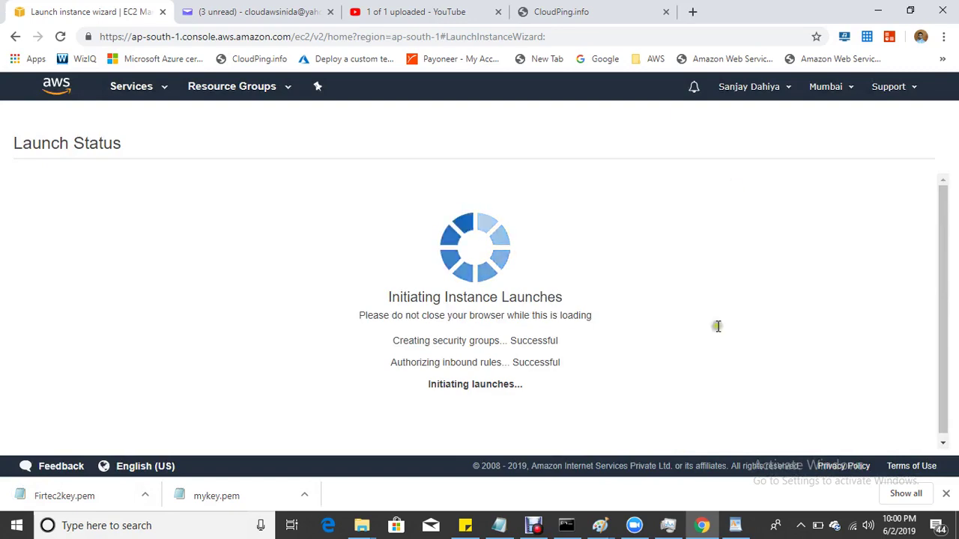
Step: Open the instances list, refresh it, and review the description details of First-EC2-Instance
scroll(636, 403, down, 2)
click(917, 447)
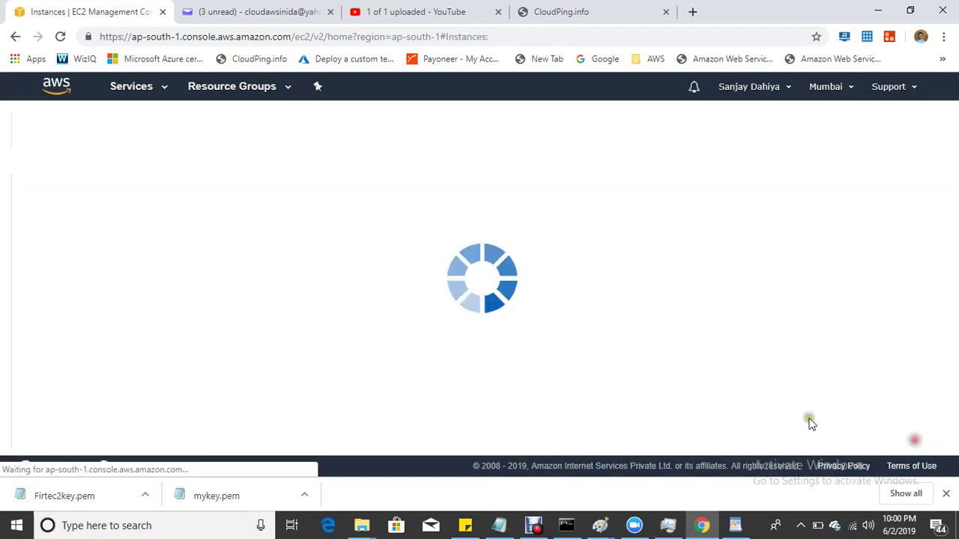
click(534, 525)
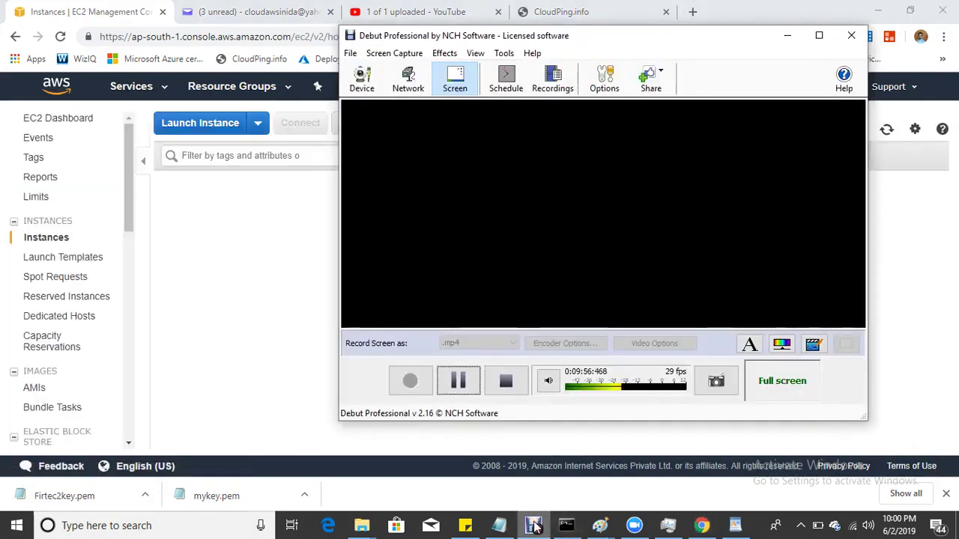
click(533, 525)
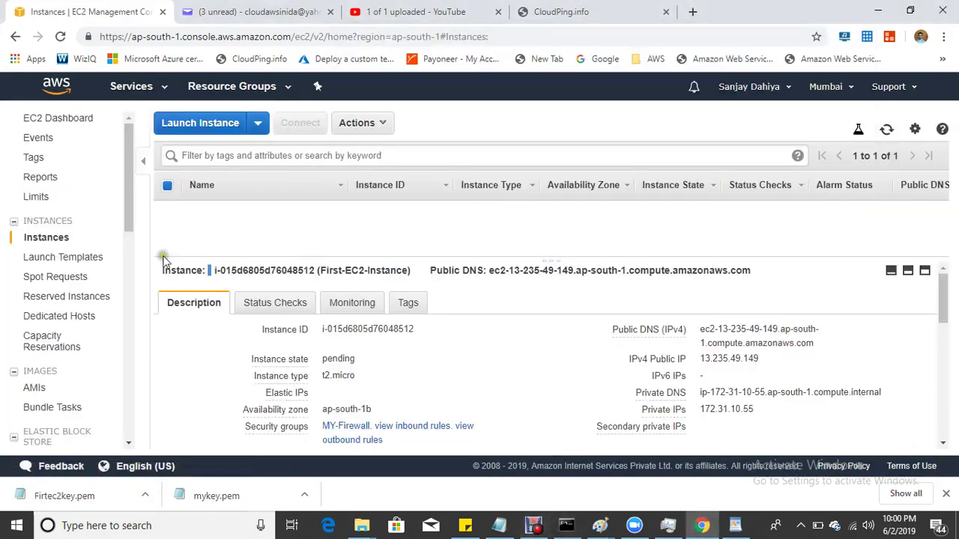
click(886, 129)
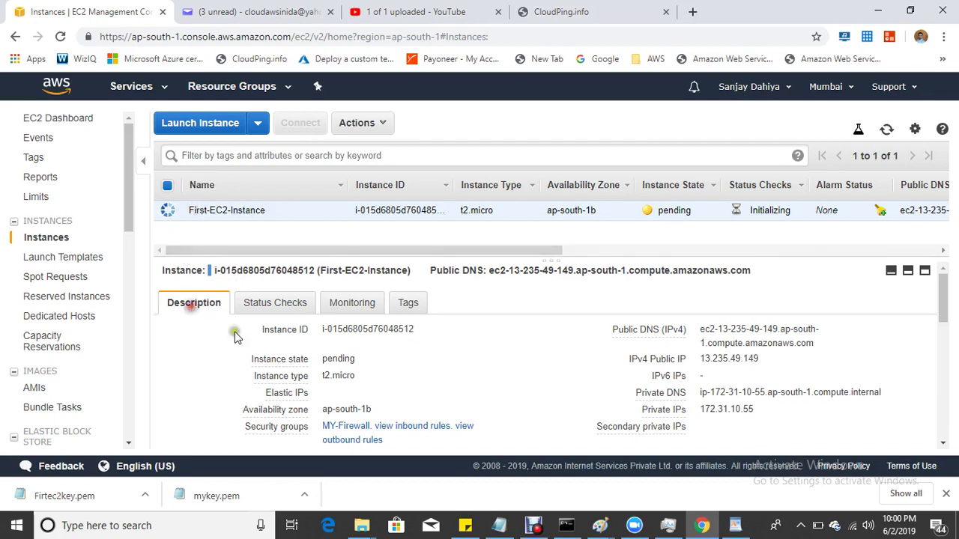
scroll(419, 378, down, 2)
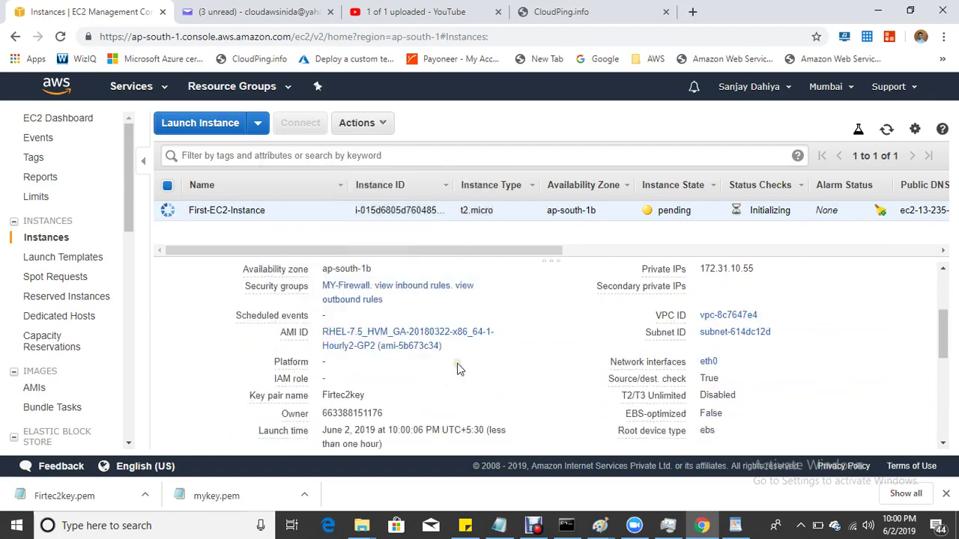
scroll(455, 367, up, 2)
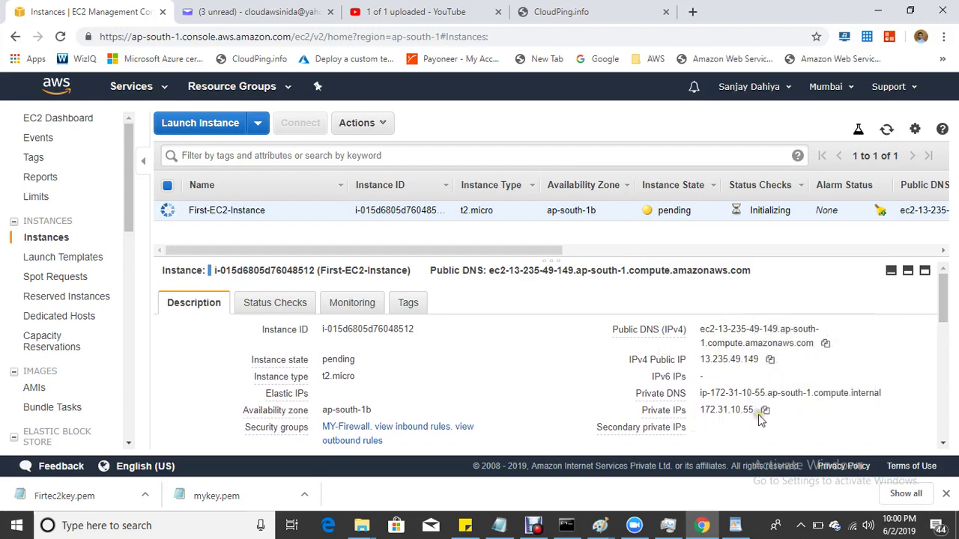
mouse_move(624, 402)
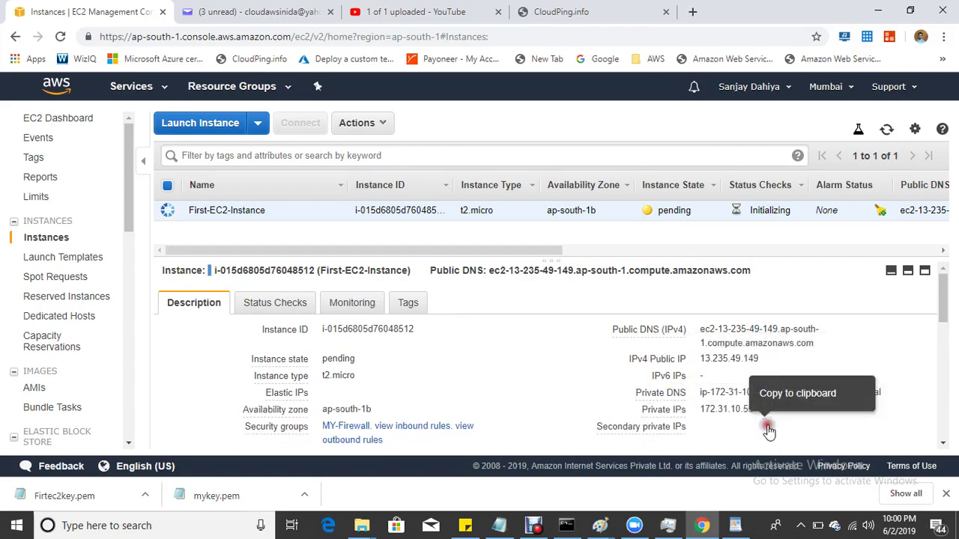
Step: Switch to the laptop-to-instance diagram in Paint and place a text box about 194 × 62 px just below the ec2 box
mouse_move(603, 528)
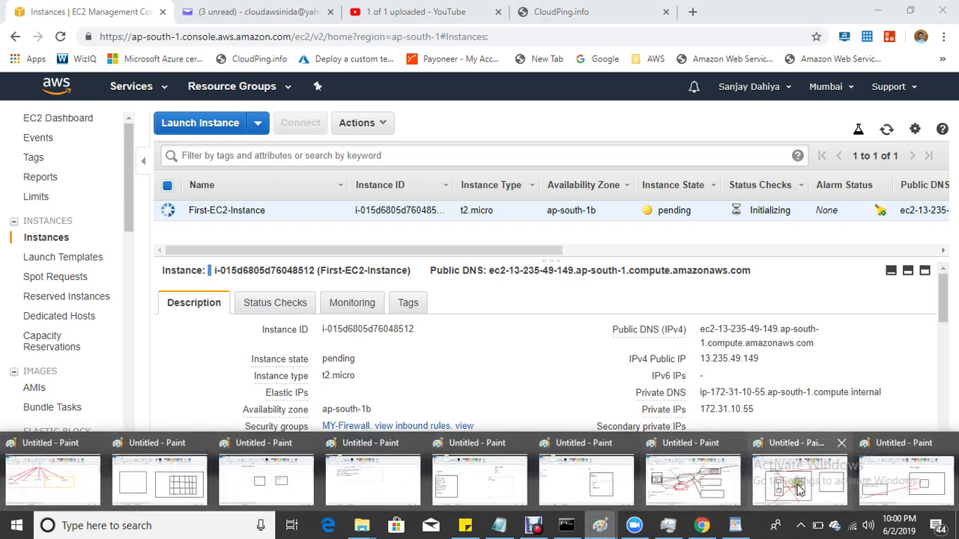
click(869, 476)
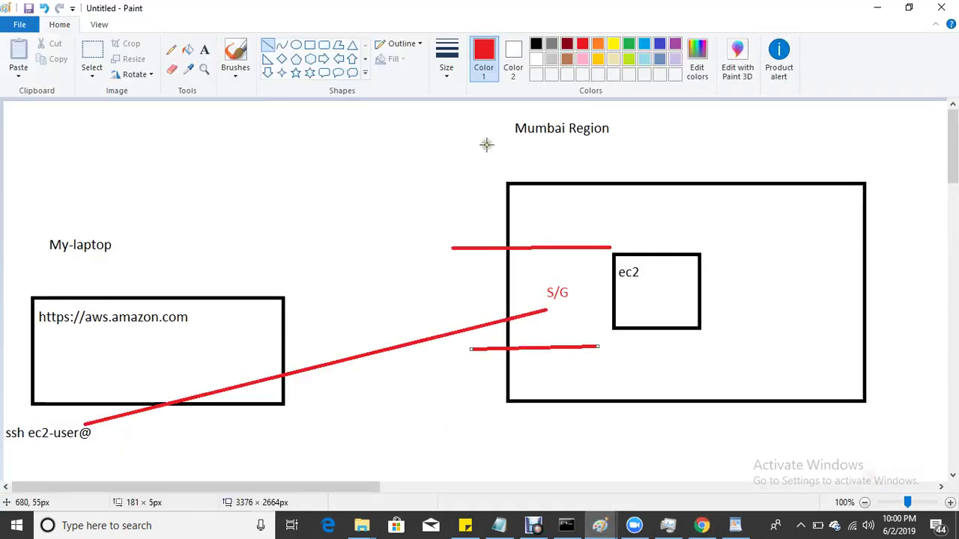
click(204, 49)
drag(654, 334, 811, 380)
text(MY-Firewall)
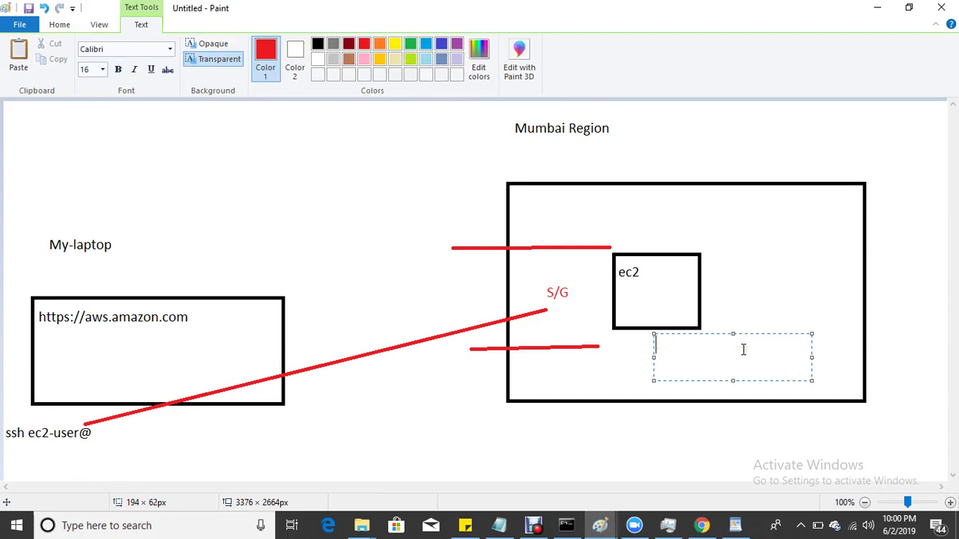
Step: Copy the instance's private IP 172.31.10.55 from the AWS console in Chrome and paste it into the text box below ec2 in Paint
click(702, 525)
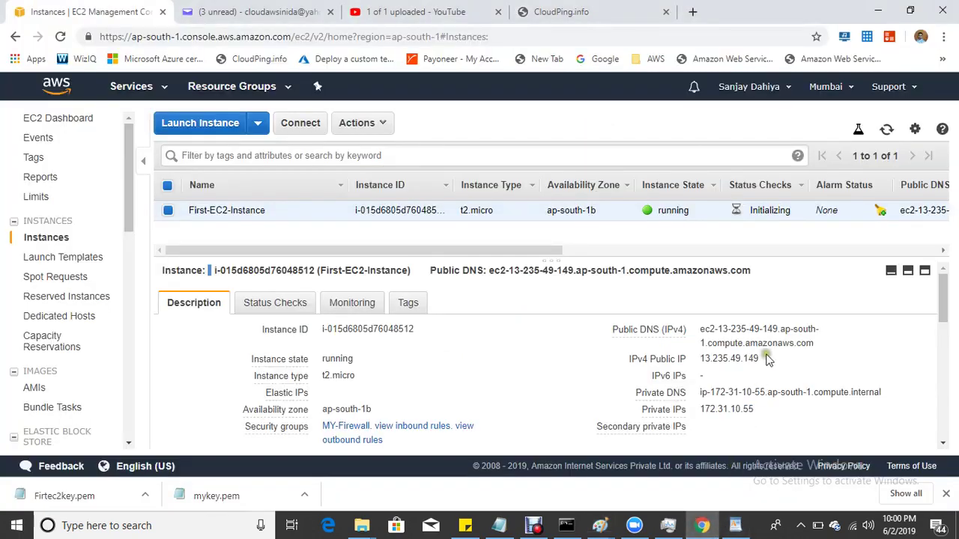
click(764, 410)
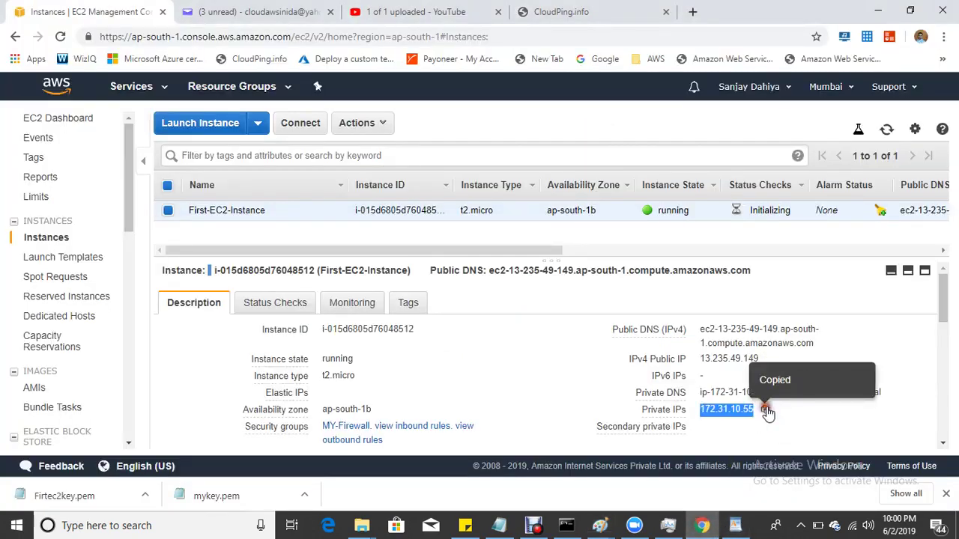
mouse_move(600, 525)
click(904, 470)
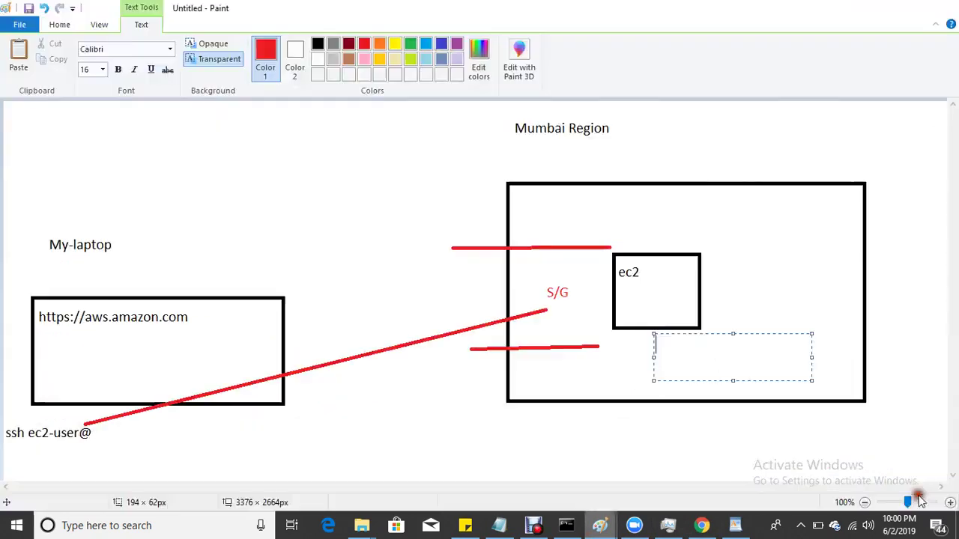
key(ctrl+v)
click(660, 416)
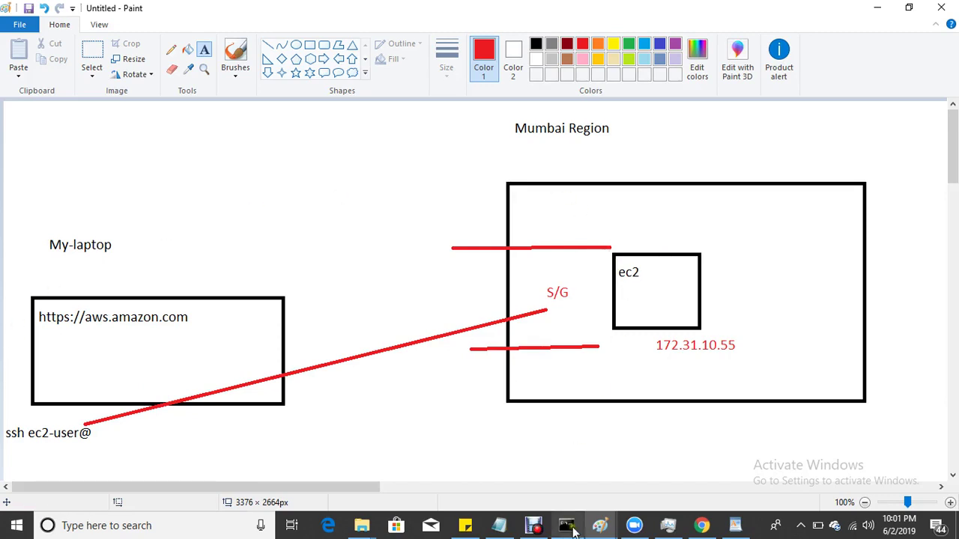
Step: Copy the instance's IPv4 public IP 13.235.49.149 in Chrome and return to the Paint diagram
click(704, 526)
click(740, 429)
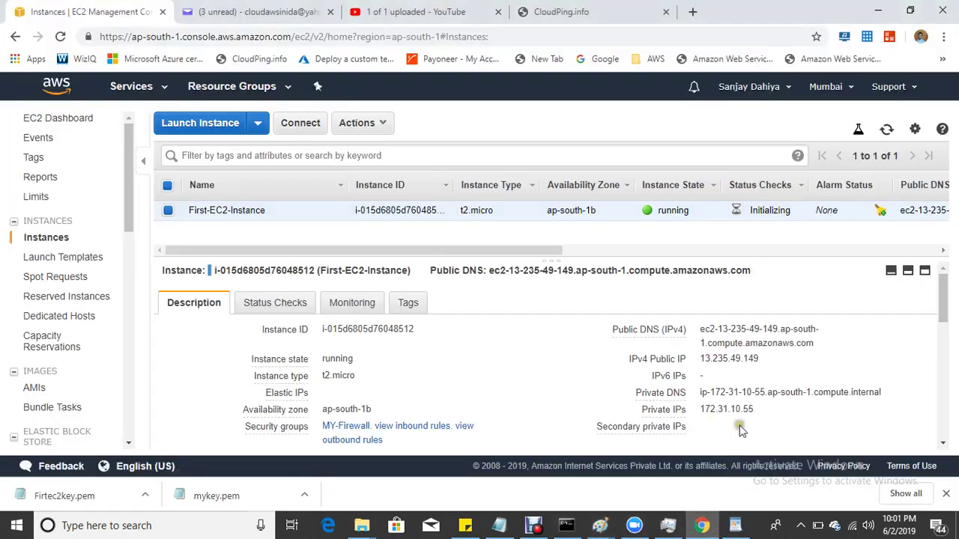
click(771, 360)
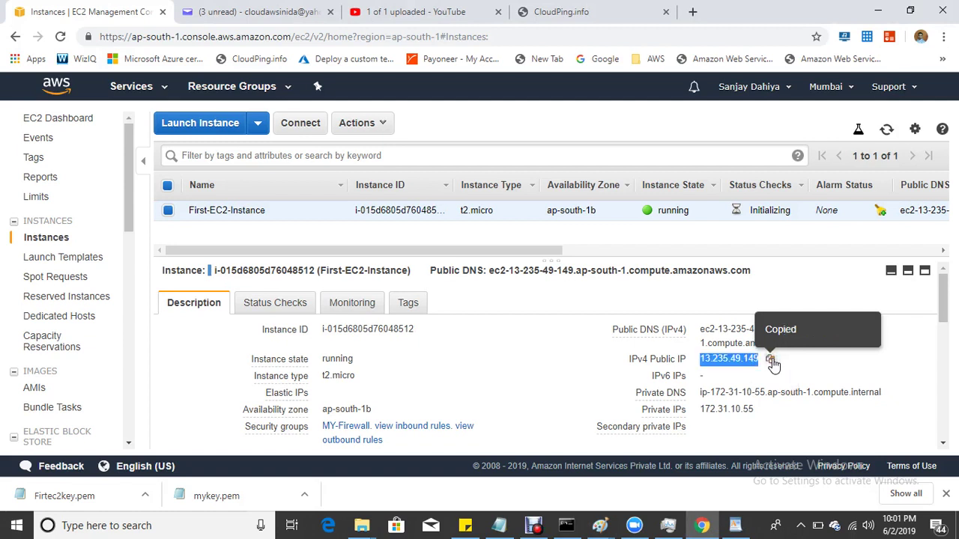
click(772, 361)
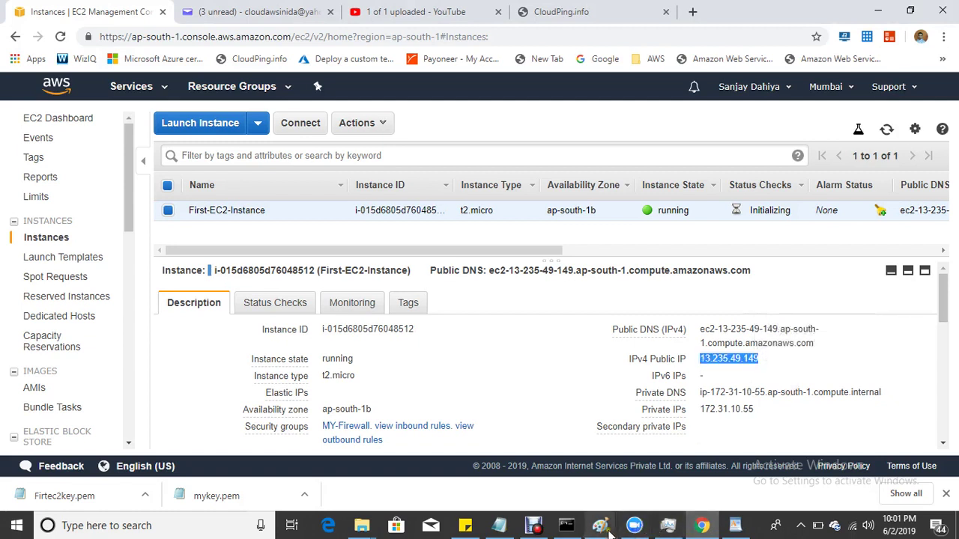
mouse_move(608, 528)
click(693, 472)
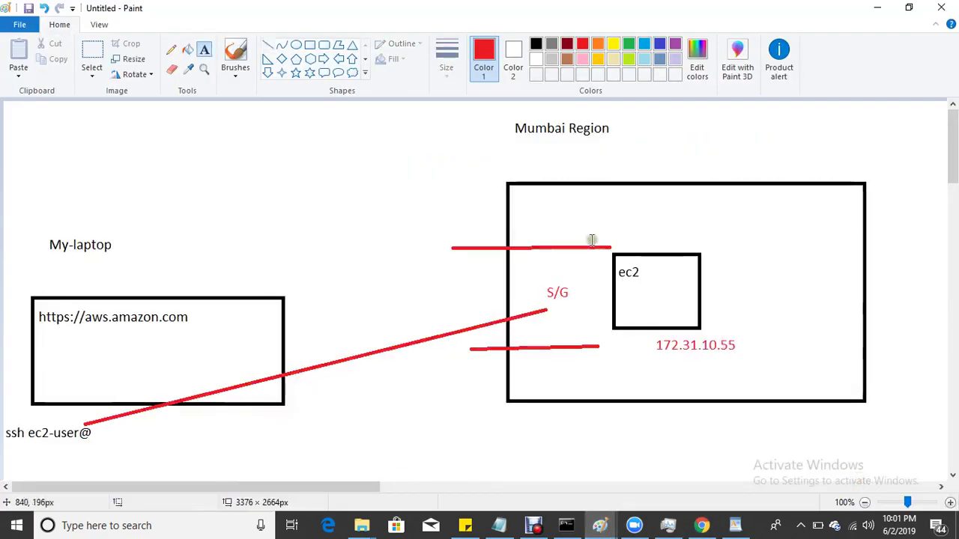
Step: Draw a red ellipse about 114 × 76 px just outside the Mumbai Region box's upper-left corner and cross it with two lines
click(296, 45)
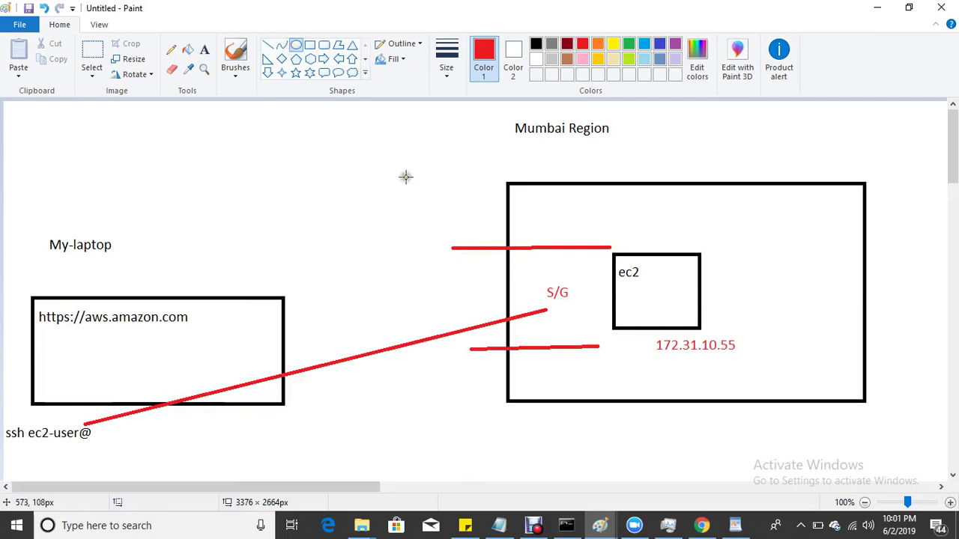
drag(404, 177, 490, 234)
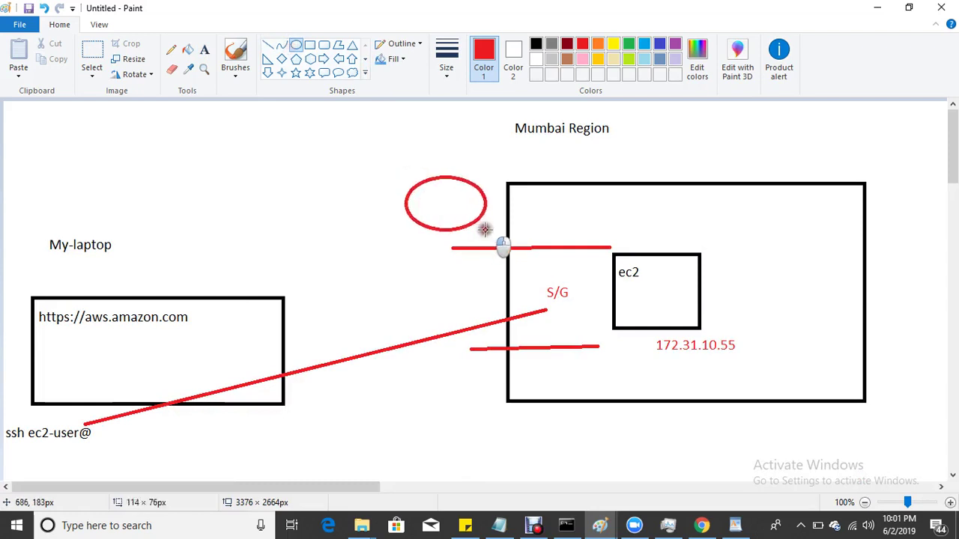
click(266, 46)
mouse_move(446, 178)
mouse_down()
mouse_move(446, 222)
mouse_move(486, 210)
mouse_up()
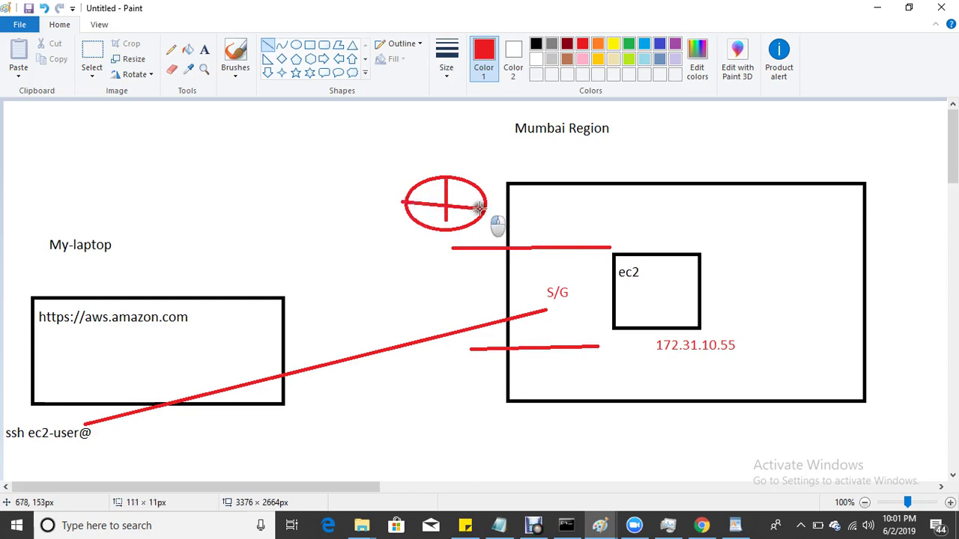
Step: Label the crossed ellipse IGW and paste the public IP 13.235.49.149 beneath that label
click(204, 49)
drag(372, 142, 481, 161)
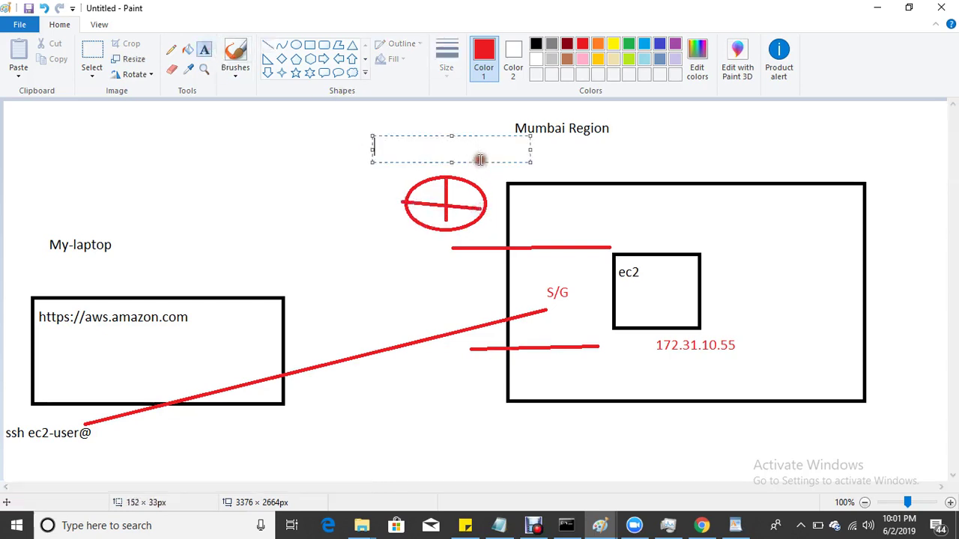
click(393, 215)
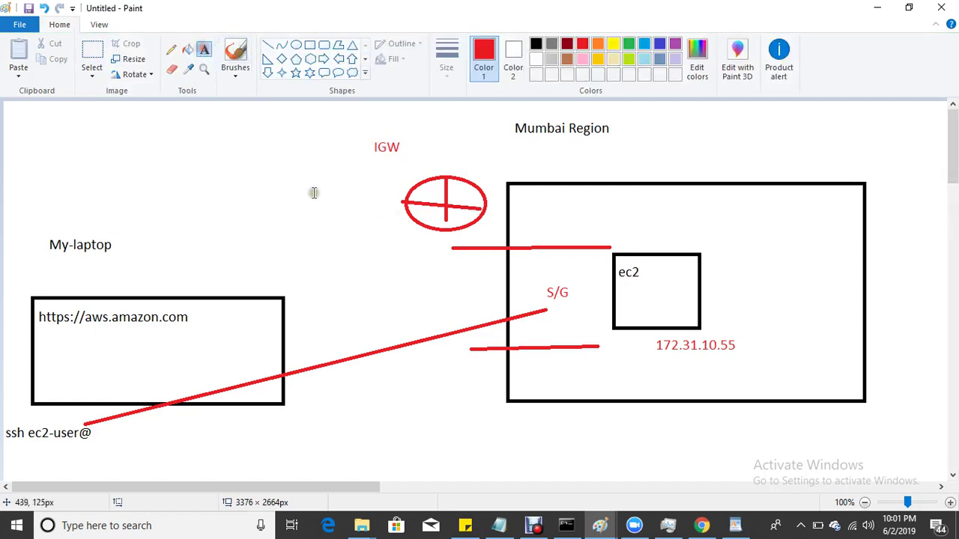
drag(295, 160, 407, 216)
key(ctrl+v)
click(404, 239)
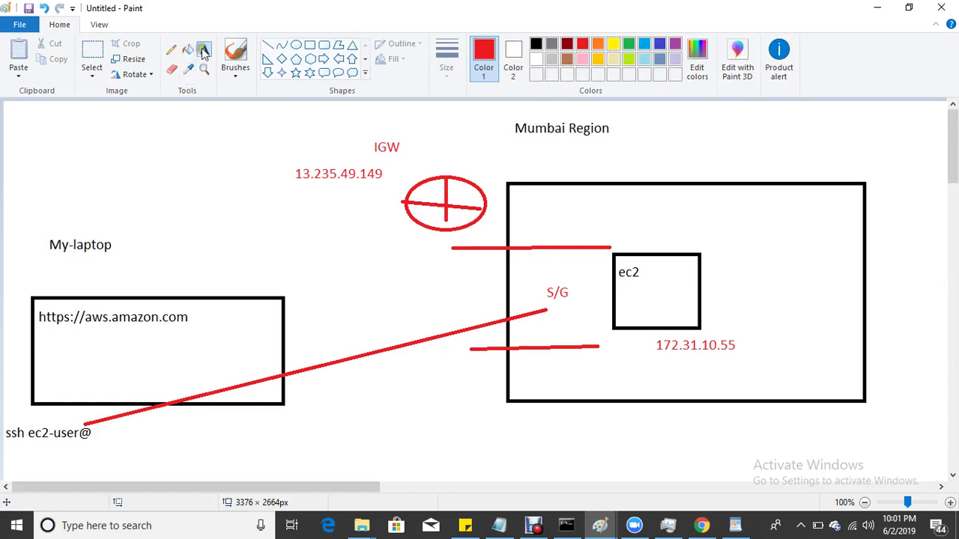
Step: Draw yellow lines from the ssh ec2-user@ text to the public IP and from there to the private IP below ec2
click(202, 51)
click(267, 45)
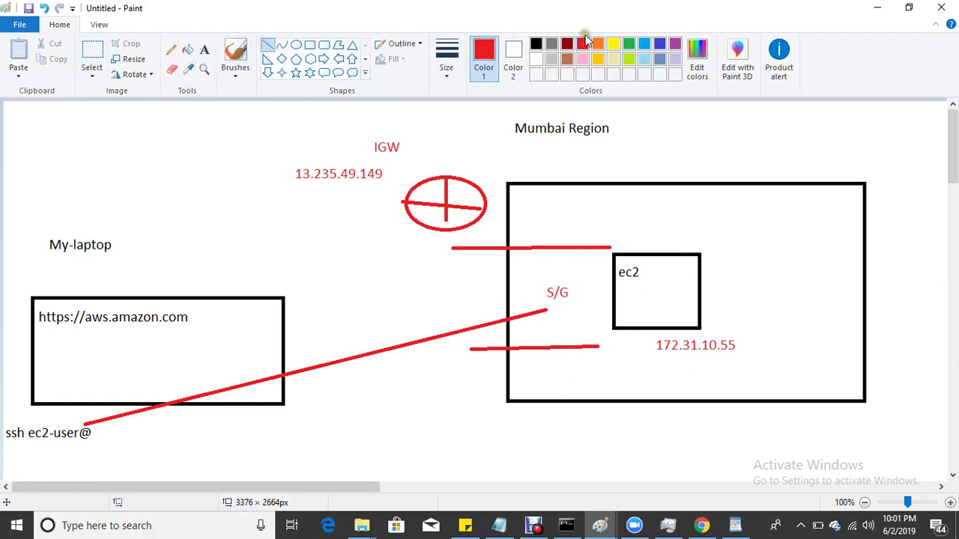
click(612, 44)
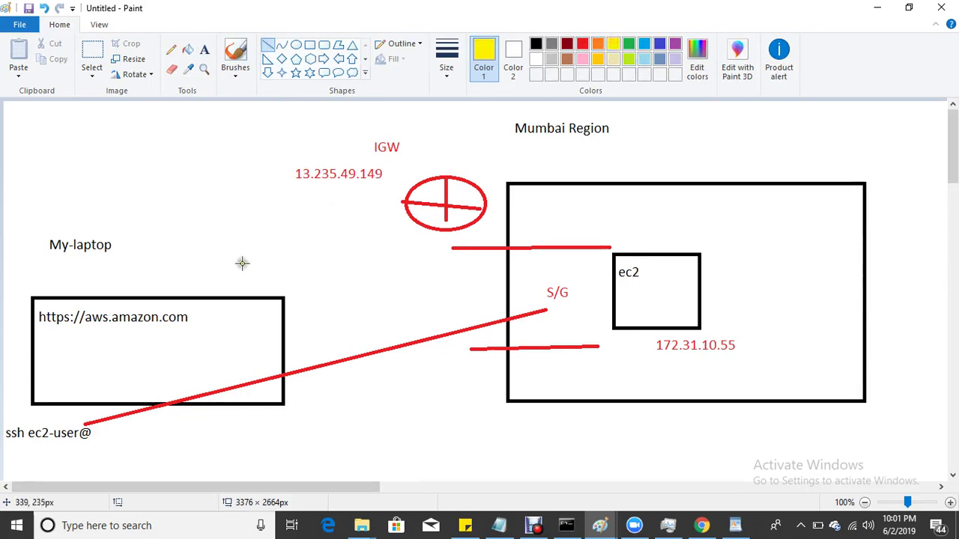
drag(77, 415, 705, 352)
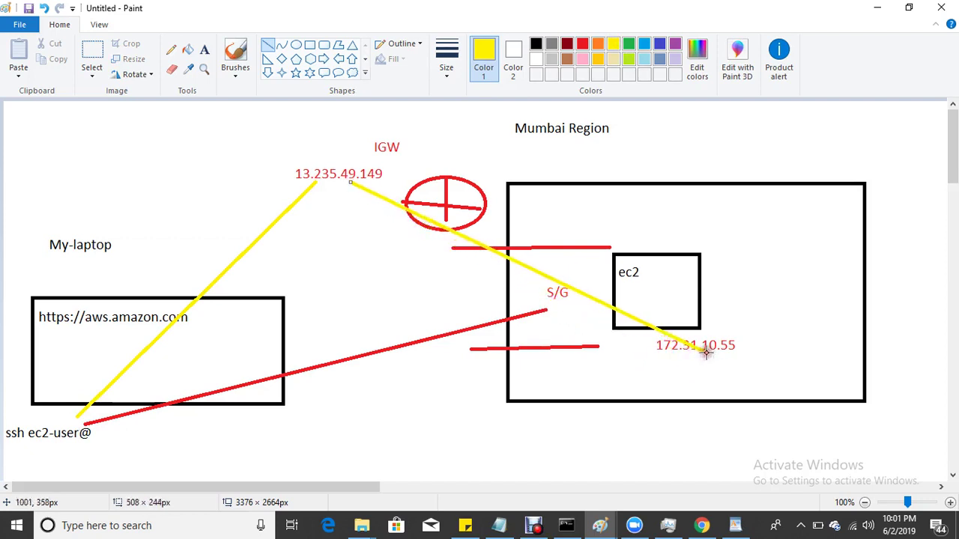